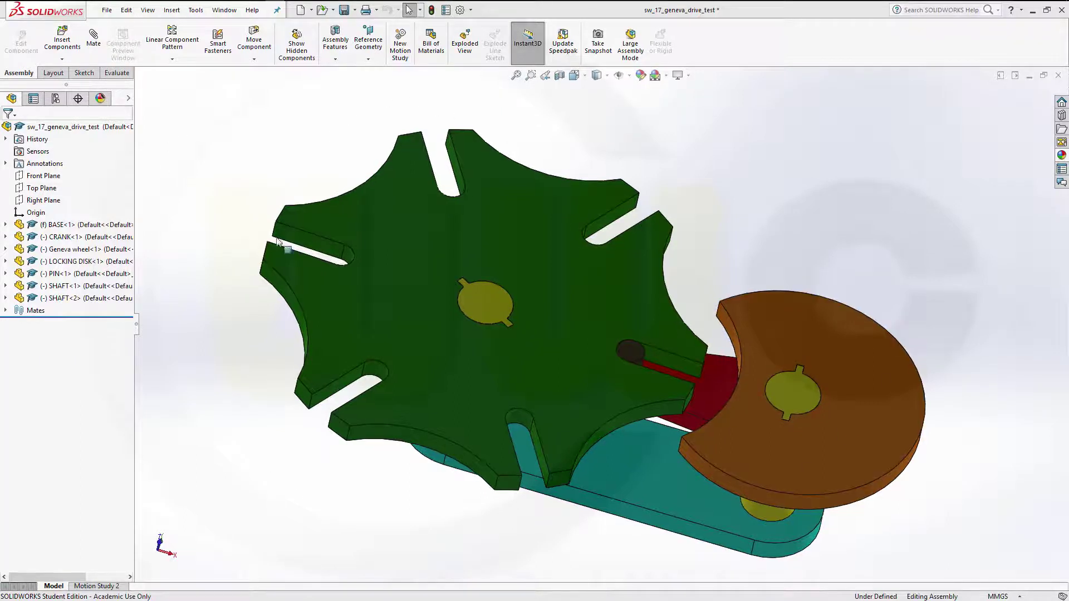
Start Rotate Component with Physical Dynamics, checking only between chosen components
{"action": "left_click", "coordinate": [254, 59]}
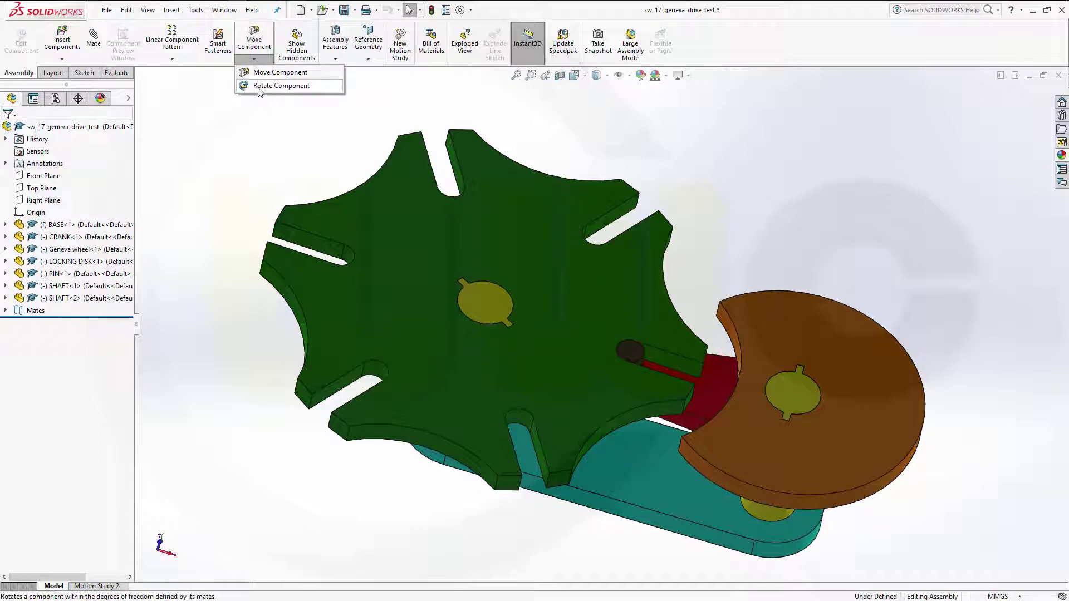
{"action": "left_click", "coordinate": [259, 86]}
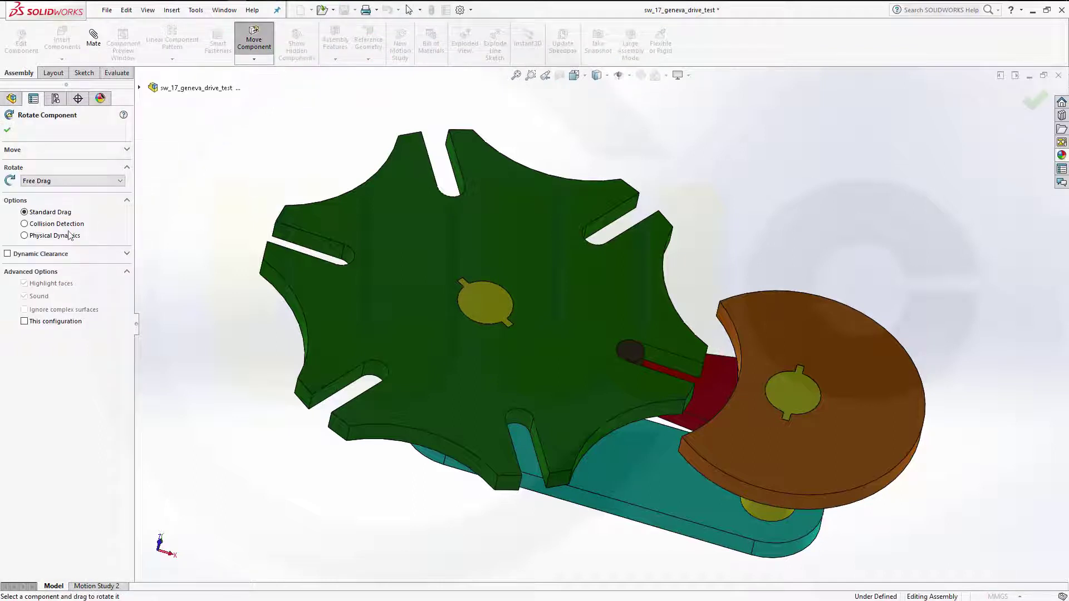
{"action": "left_click", "coordinate": [25, 235]}
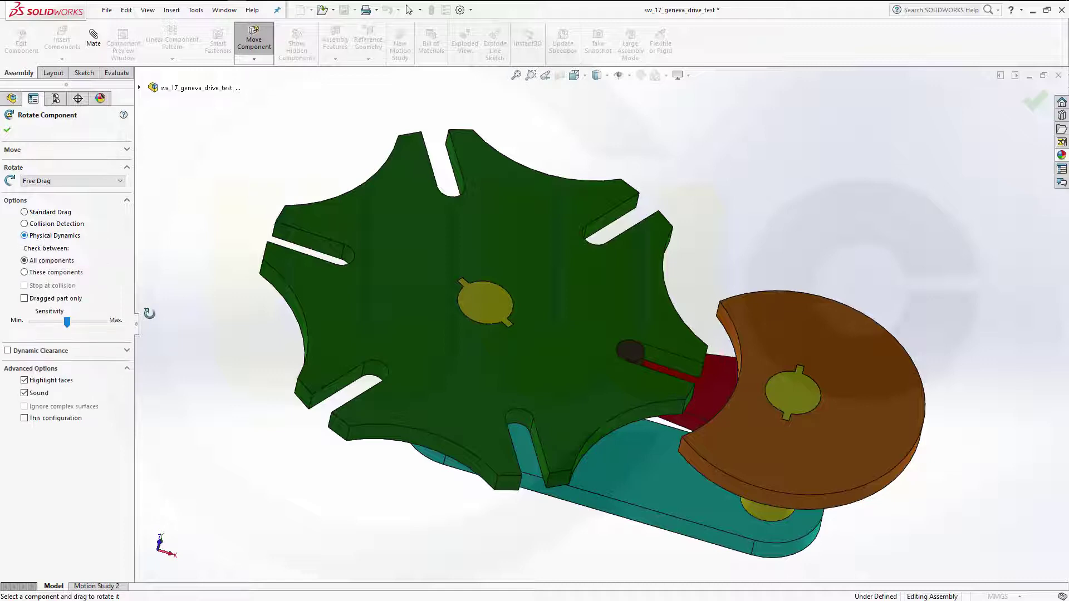
{"action": "left_click", "coordinate": [44, 273]}
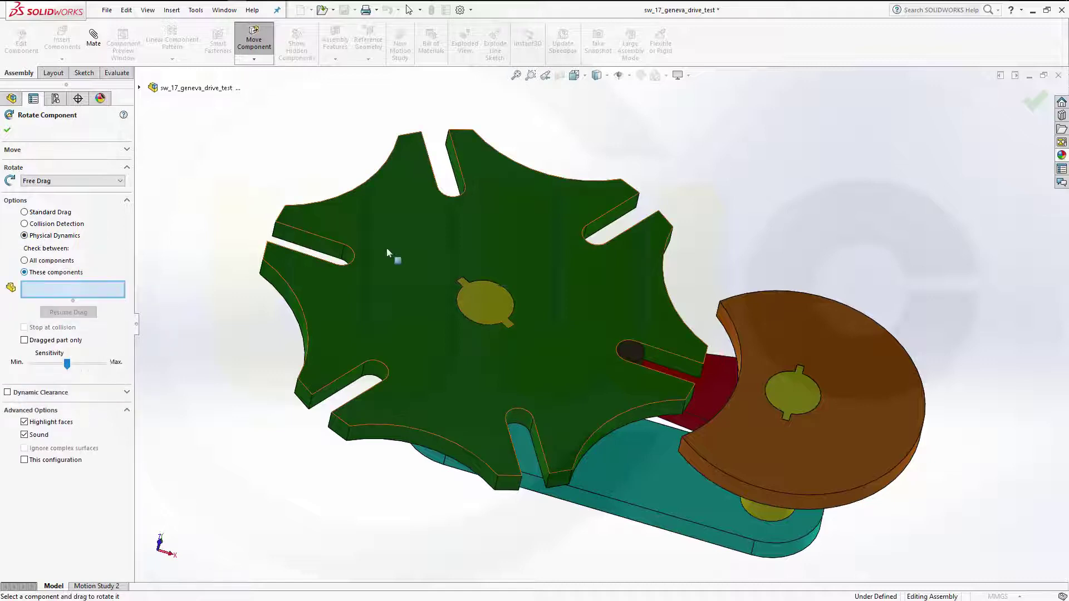
Limit the collision check to the Geneva wheel, pin and locking disk, and rotate the locking disk to drive the wheel
{"action": "left_click", "coordinate": [543, 286]}
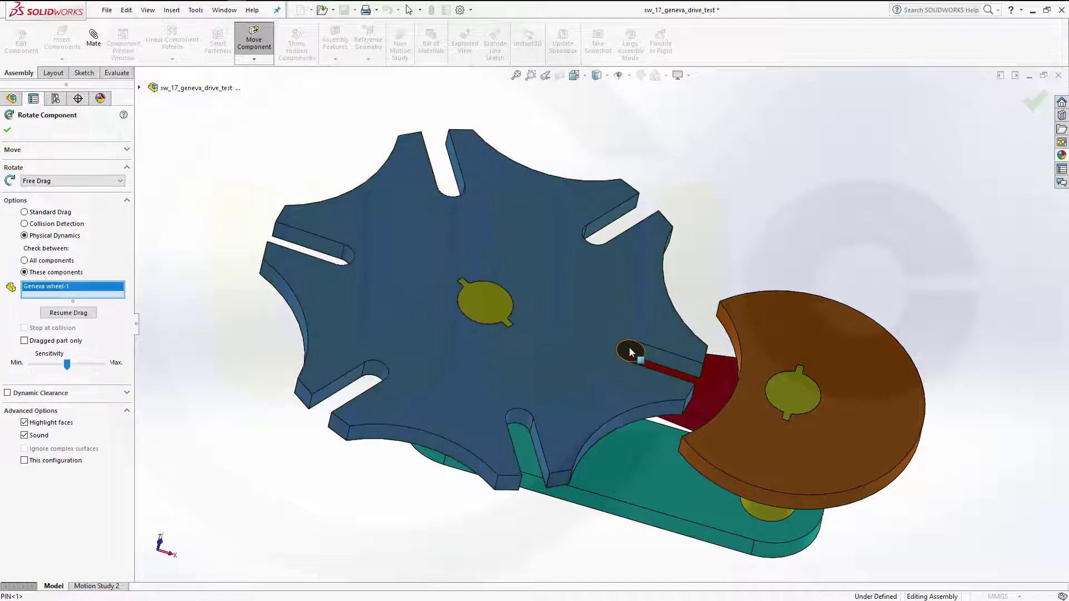
{"action": "left_click", "coordinate": [631, 353]}
{"action": "left_click", "coordinate": [775, 334]}
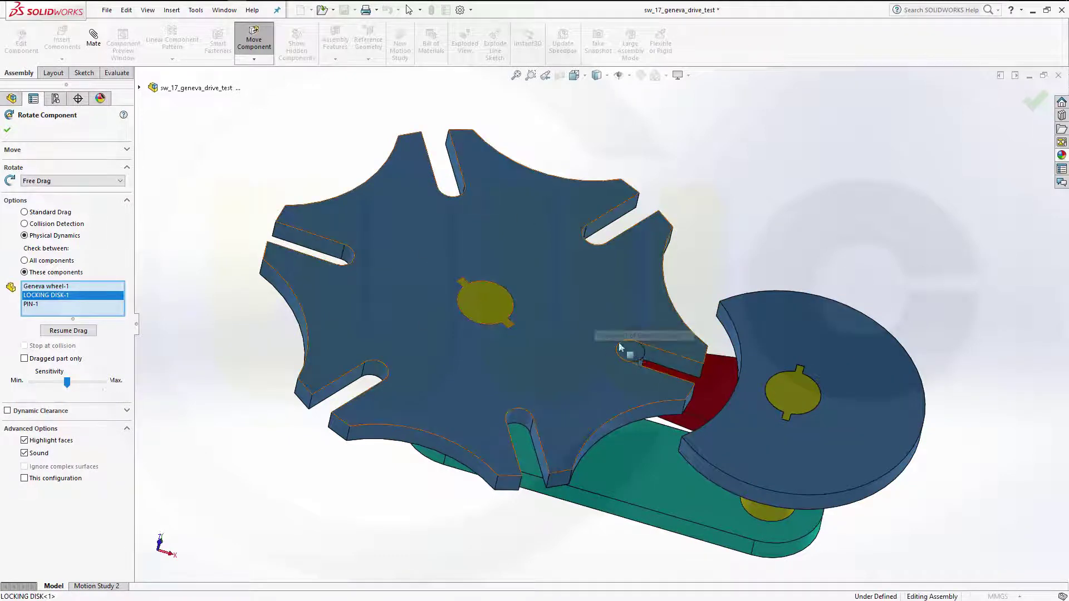
{"action": "left_click", "coordinate": [69, 331]}
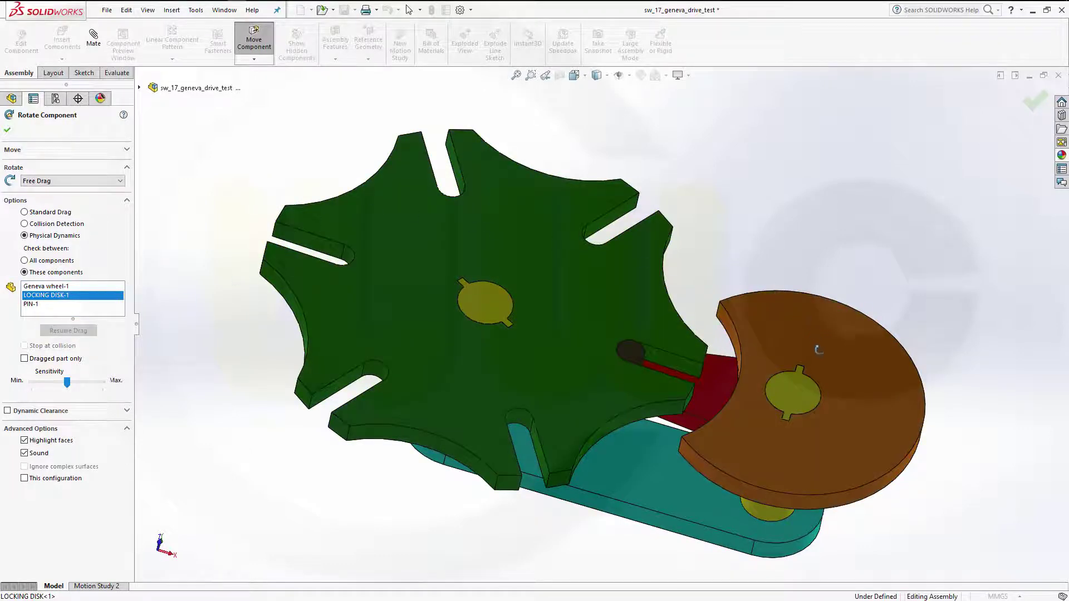
{"action": "mouse_move", "coordinate": [817, 349]}
{"action": "left_mouse_down"}
{"action": "mouse_move", "coordinate": [837, 369]}
{"action": "mouse_move", "coordinate": [835, 419]}
{"action": "mouse_move", "coordinate": [805, 439]}
{"action": "mouse_move", "coordinate": [766, 428]}
{"action": "mouse_move", "coordinate": [751, 384]}
{"action": "mouse_move", "coordinate": [799, 350]}
{"action": "mouse_move", "coordinate": [838, 370]}
{"action": "mouse_move", "coordinate": [852, 432]}
{"action": "mouse_move", "coordinate": [804, 458]}
{"action": "mouse_move", "coordinate": [721, 411]}
{"action": "mouse_move", "coordinate": [723, 367]}
{"action": "mouse_move", "coordinate": [807, 326]}
{"action": "mouse_move", "coordinate": [849, 359]}
{"action": "mouse_move", "coordinate": [855, 403]}
{"action": "mouse_move", "coordinate": [830, 356]}
{"action": "left_mouse_up"}
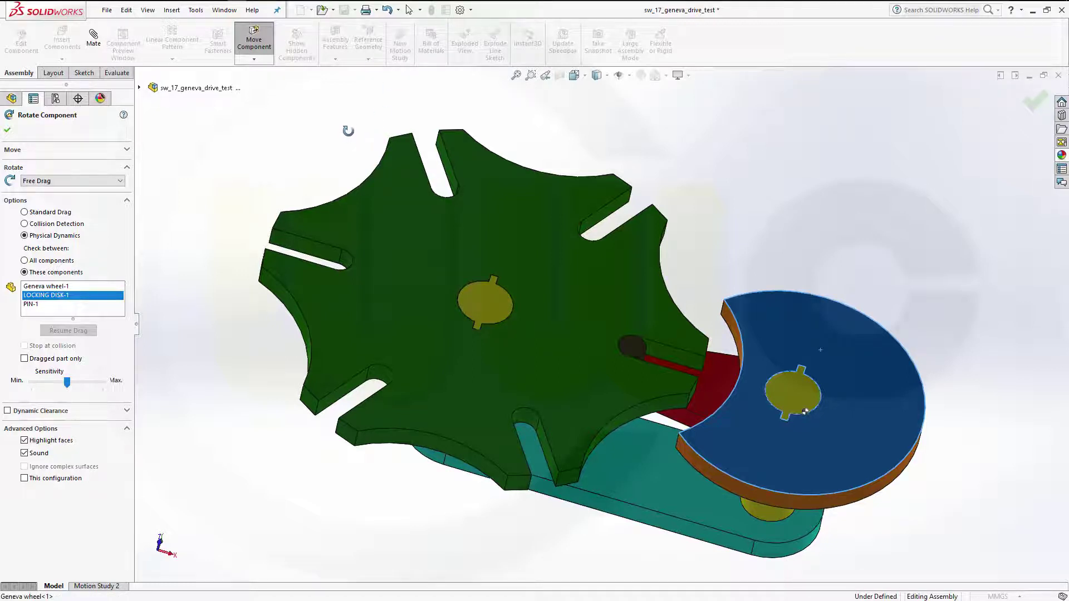
{"action": "left_click", "coordinate": [8, 130]}
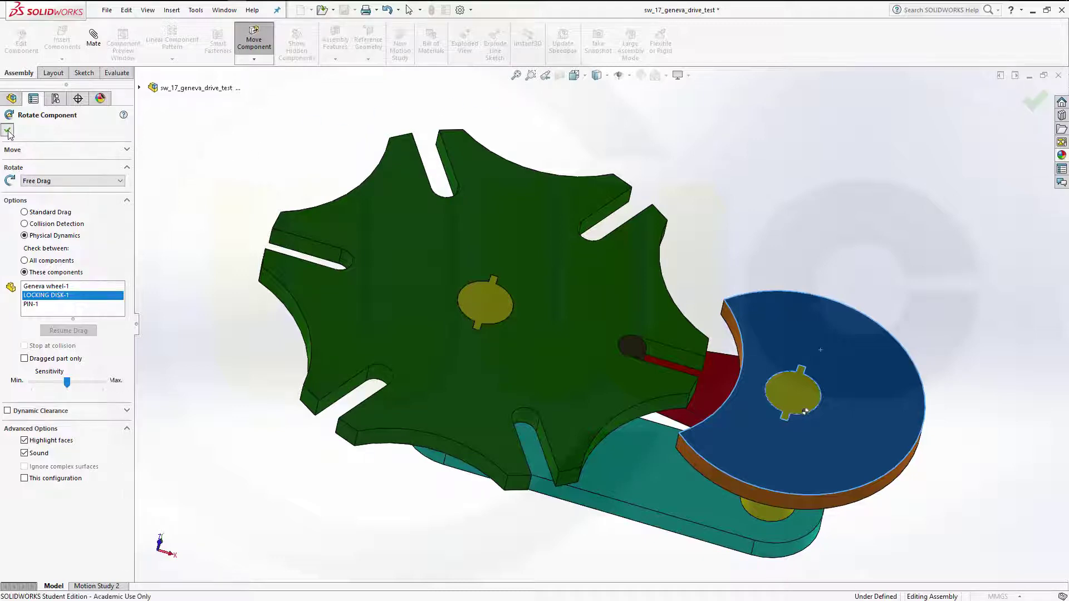
Open Motion Study 2 and switch its study type to Animation and back to Basic Motion
{"action": "left_click", "coordinate": [97, 587]}
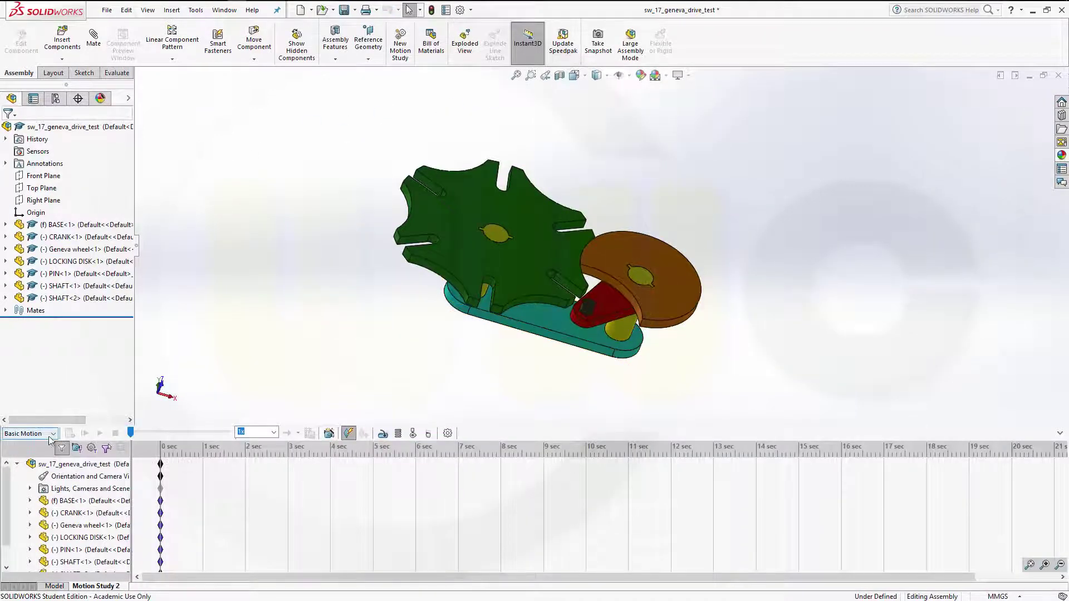
{"action": "left_click", "coordinate": [51, 435]}
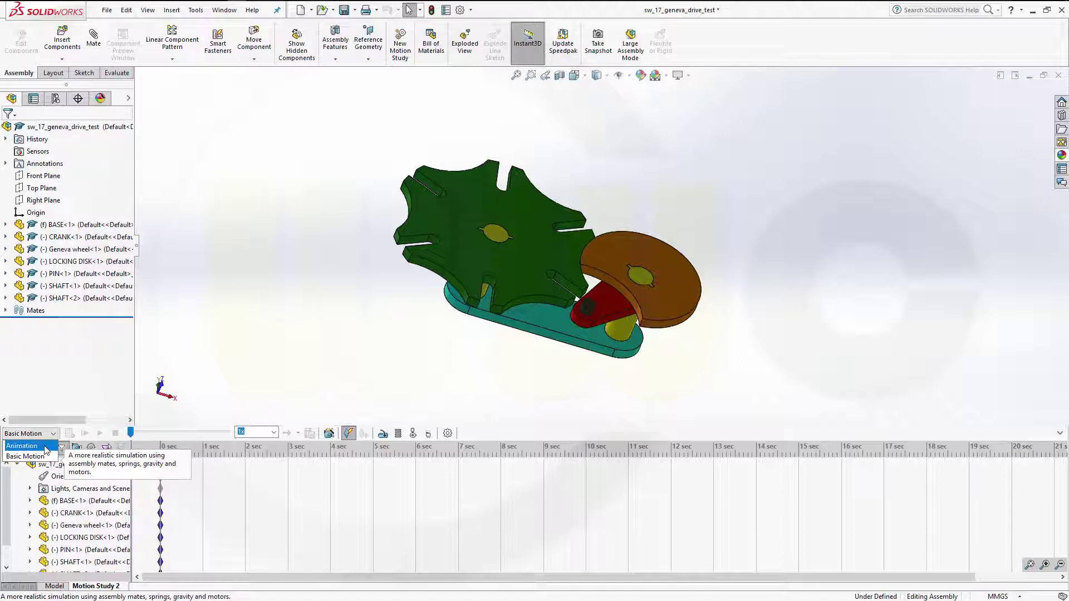
{"action": "left_click", "coordinate": [25, 446]}
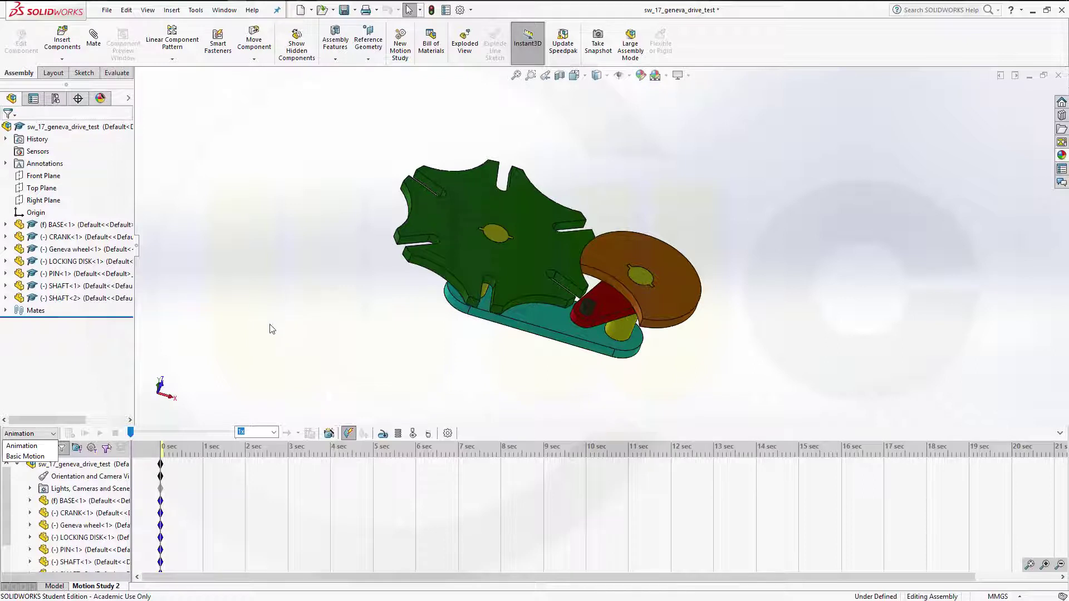
{"action": "left_click", "coordinate": [28, 456]}
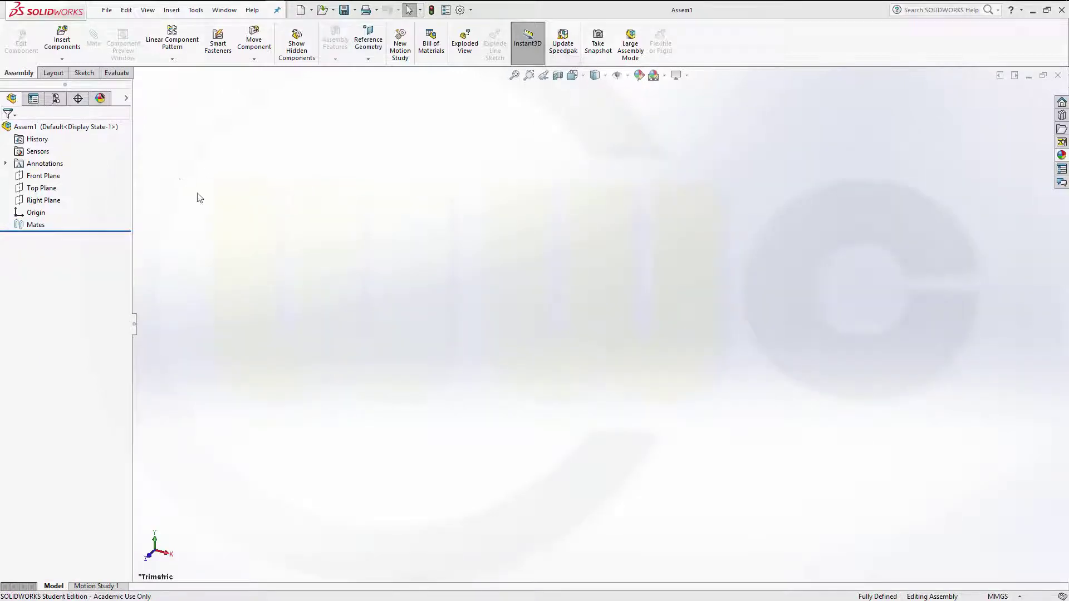
Start inserting components into the new assembly and filter the file browser to SOLIDWORKS files (*.sldprt; *.sldasm)
{"action": "left_click", "coordinate": [61, 39]}
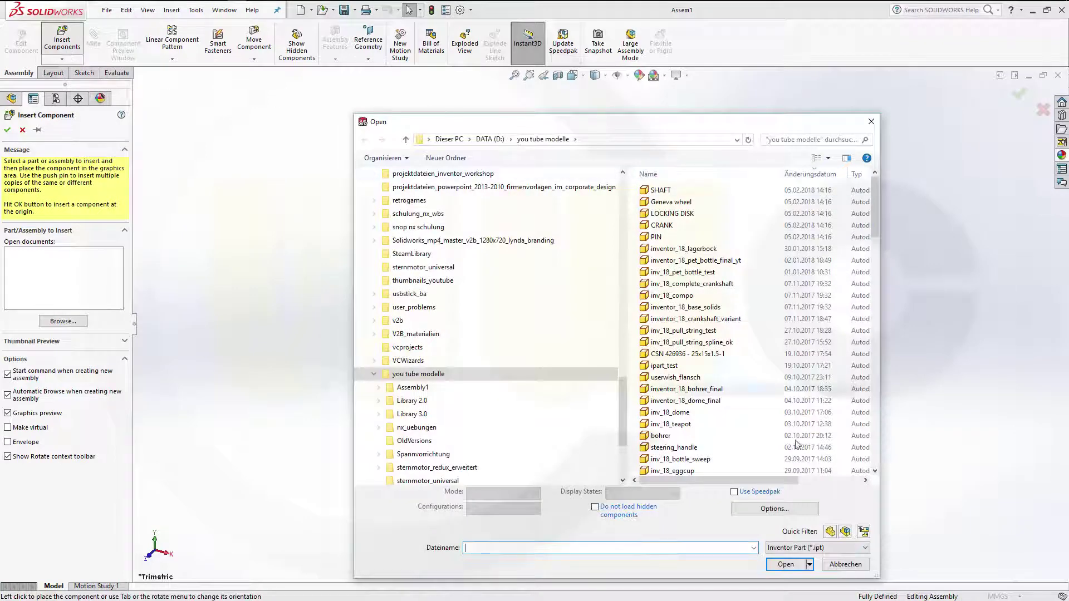
{"action": "left_click", "coordinate": [864, 548]}
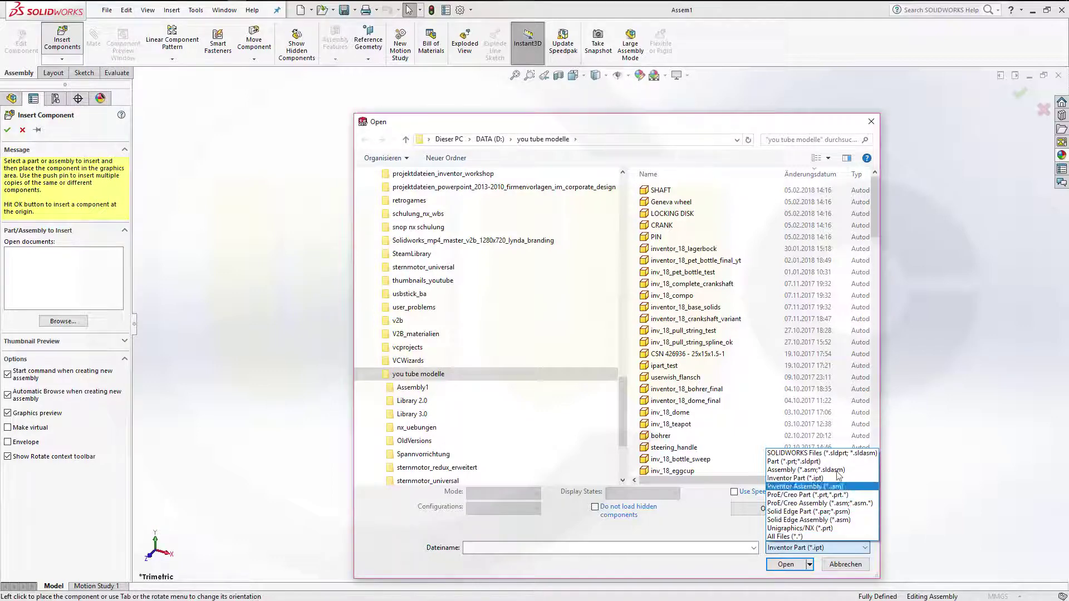
{"action": "left_click", "coordinate": [812, 453]}
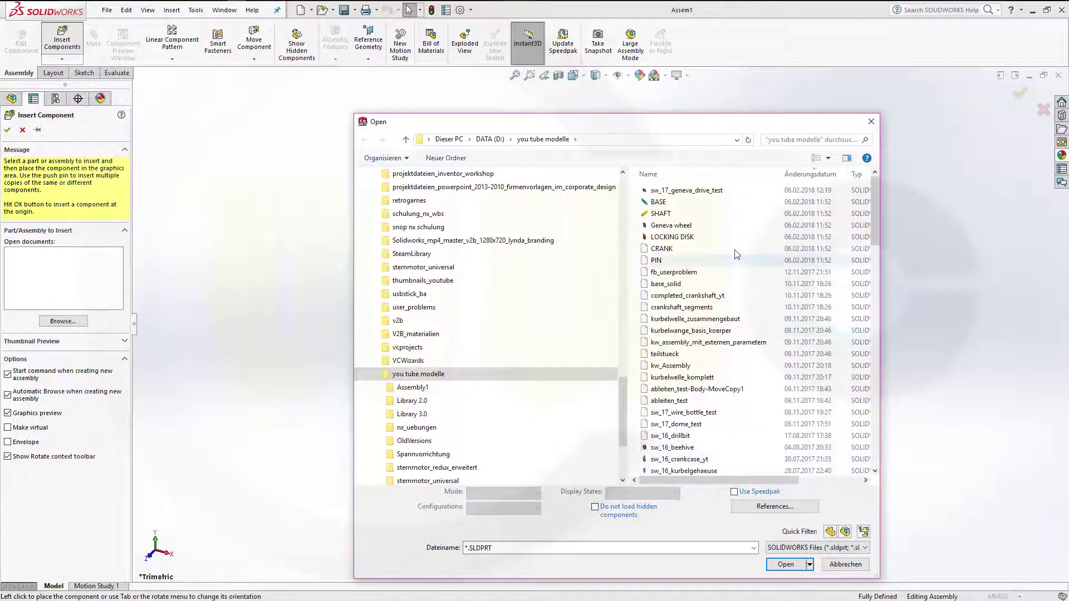
Load the BASE, SHAFT, Geneva wheel, LOCKING DISK, CRANK and PIN part files together for insertion
{"action": "left_click", "coordinate": [664, 191]}
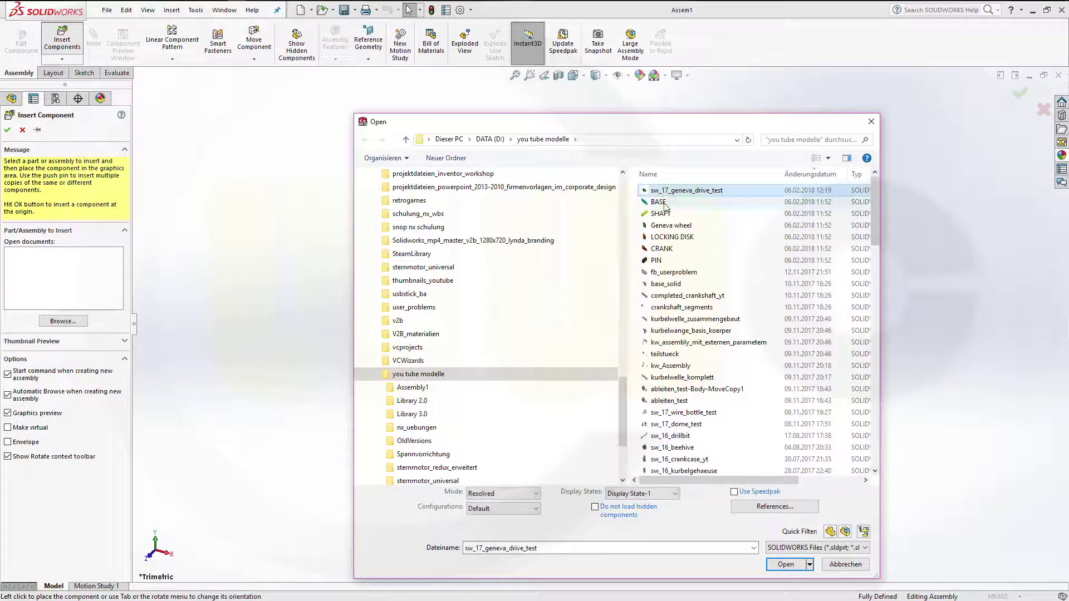
{"action": "left_click", "coordinate": [710, 260], "text": "shift"}
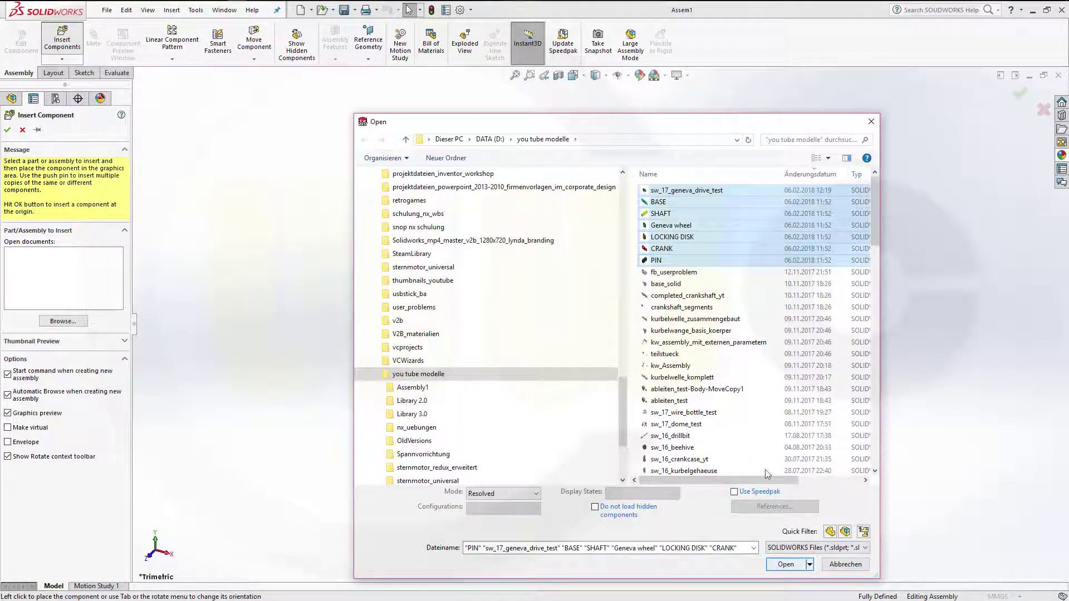
{"action": "left_click", "coordinate": [662, 203]}
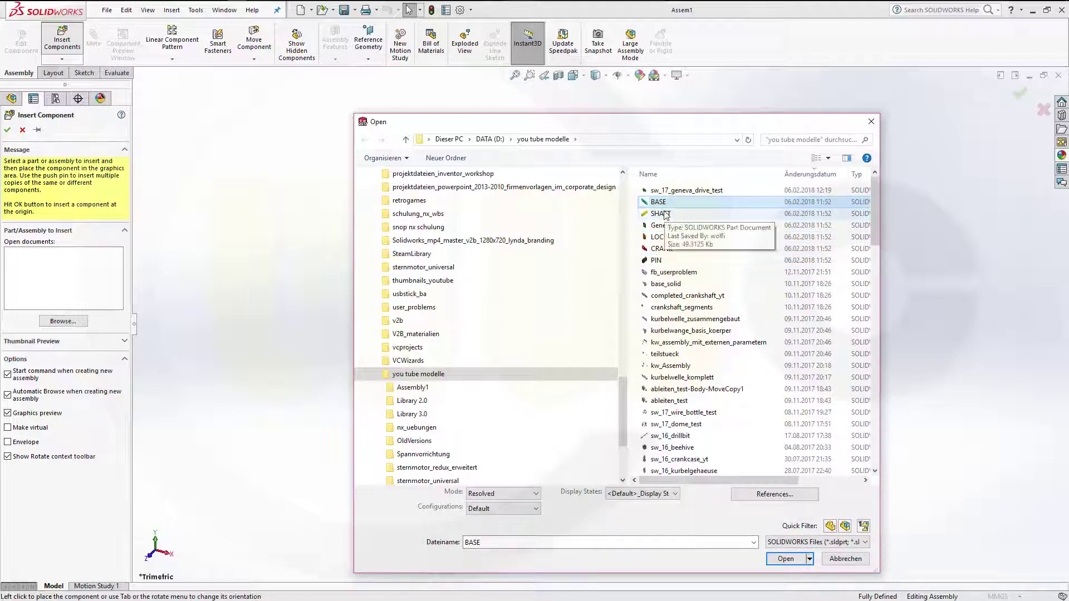
{"action": "left_click", "coordinate": [657, 260], "text": "ctrl"}
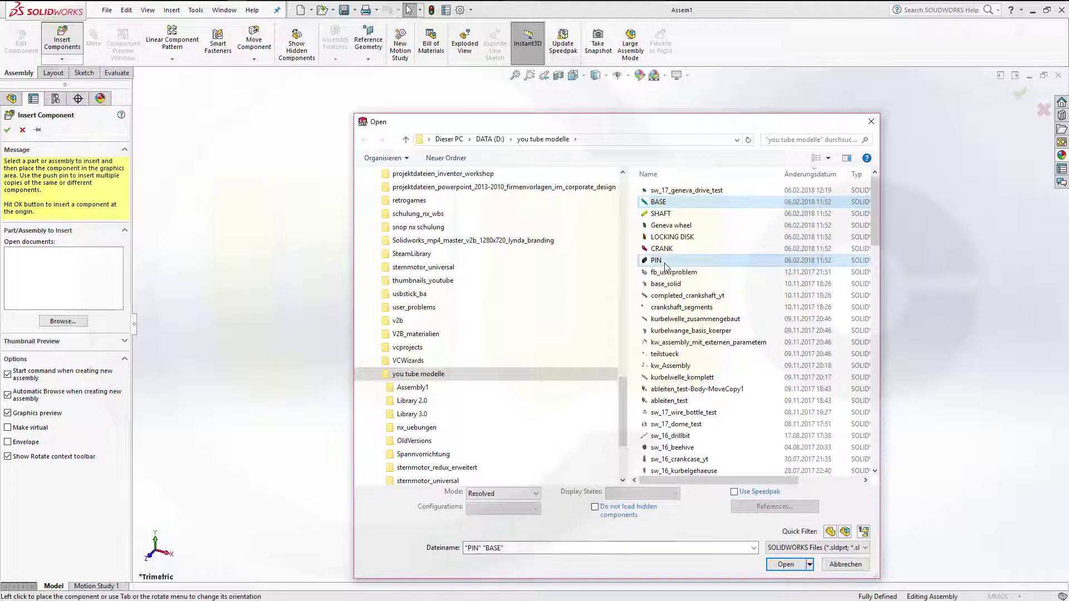
{"action": "left_click", "coordinate": [661, 249], "text": "ctrl"}
{"action": "left_click", "coordinate": [668, 237], "text": "ctrl"}
{"action": "left_click", "coordinate": [668, 225], "text": "ctrl"}
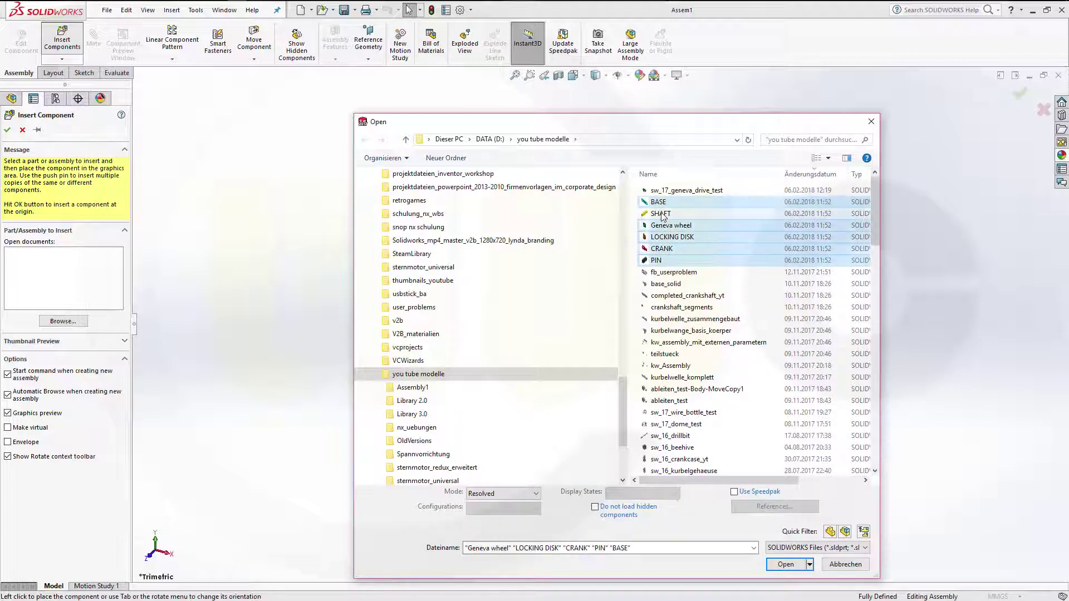
{"action": "left_click", "coordinate": [660, 213], "text": "ctrl"}
{"action": "left_click", "coordinate": [785, 564]}
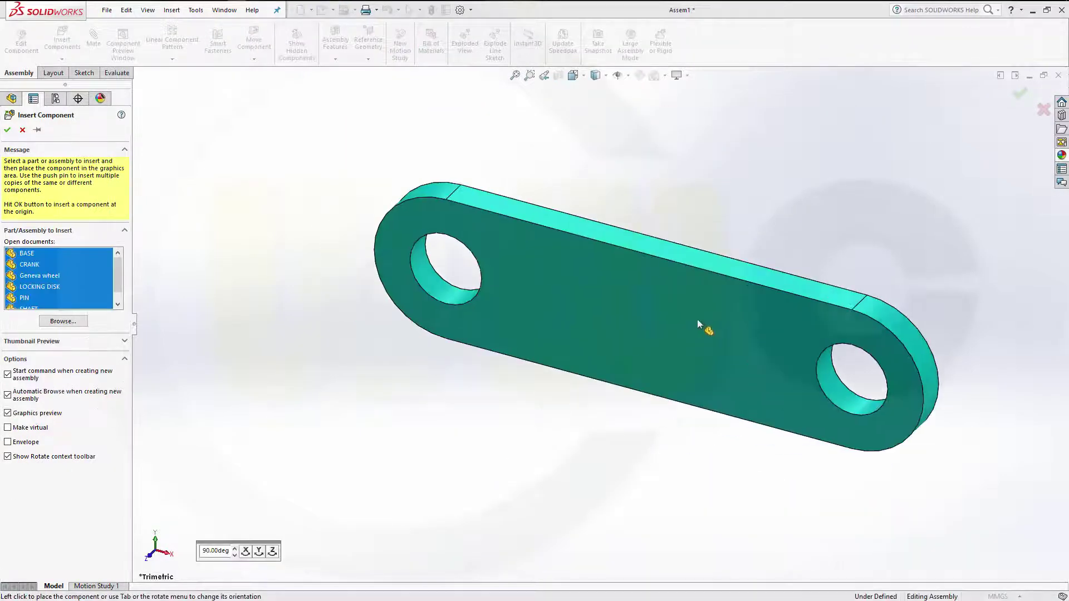
Place the base in the middle of the assembly and the crank, Geneva wheel, locking disk, pin and shaft spaced around it
{"action": "left_click", "coordinate": [659, 309]}
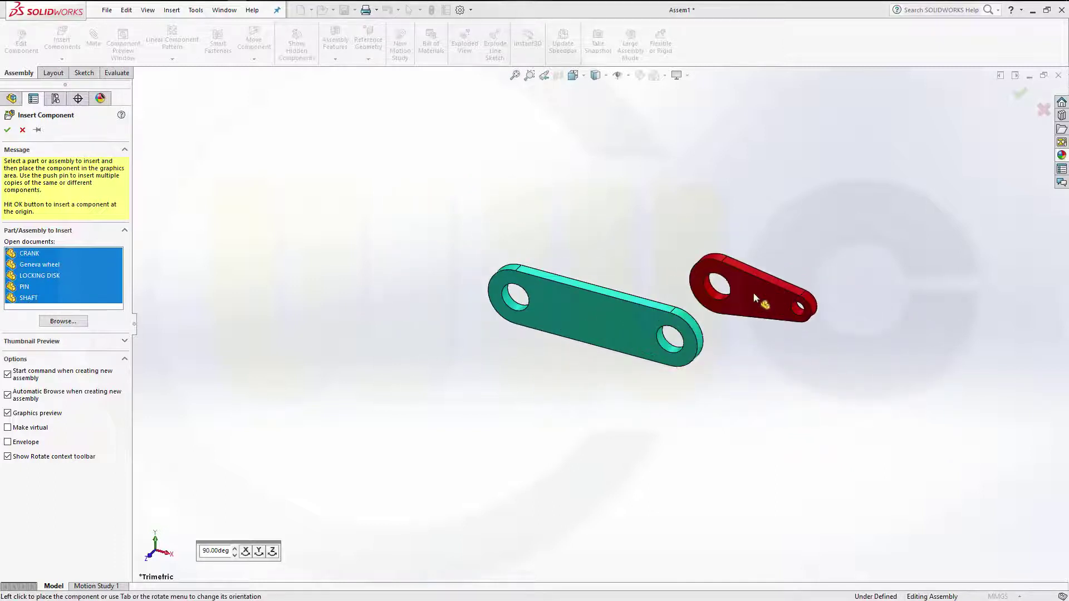
{"action": "left_click", "coordinate": [753, 292]}
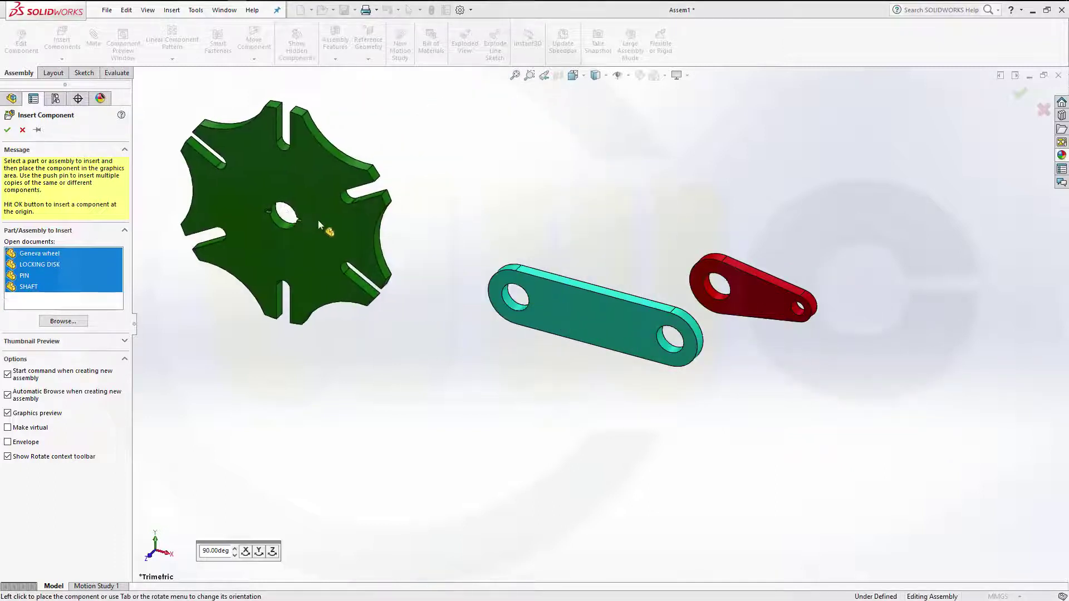
{"action": "left_click", "coordinate": [328, 226]}
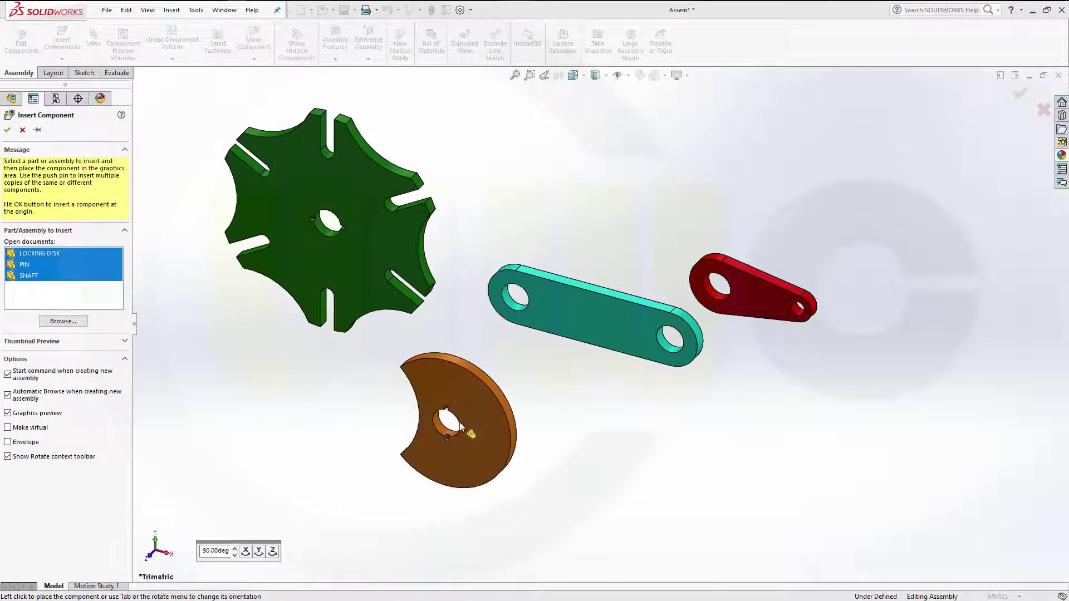
{"action": "left_click", "coordinate": [463, 421]}
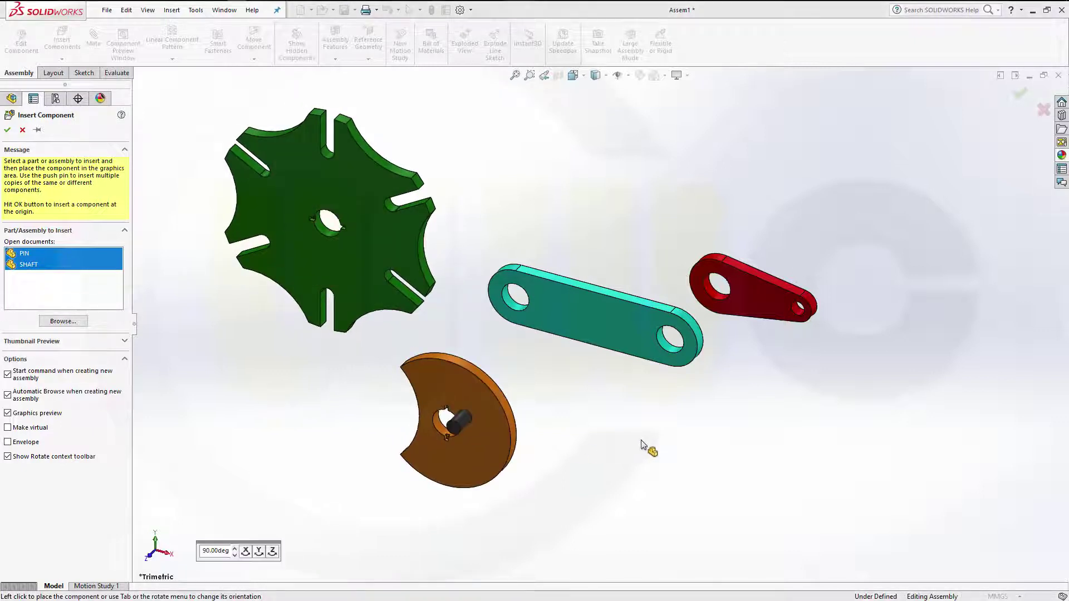
{"action": "left_click", "coordinate": [679, 448]}
{"action": "left_click", "coordinate": [589, 195]}
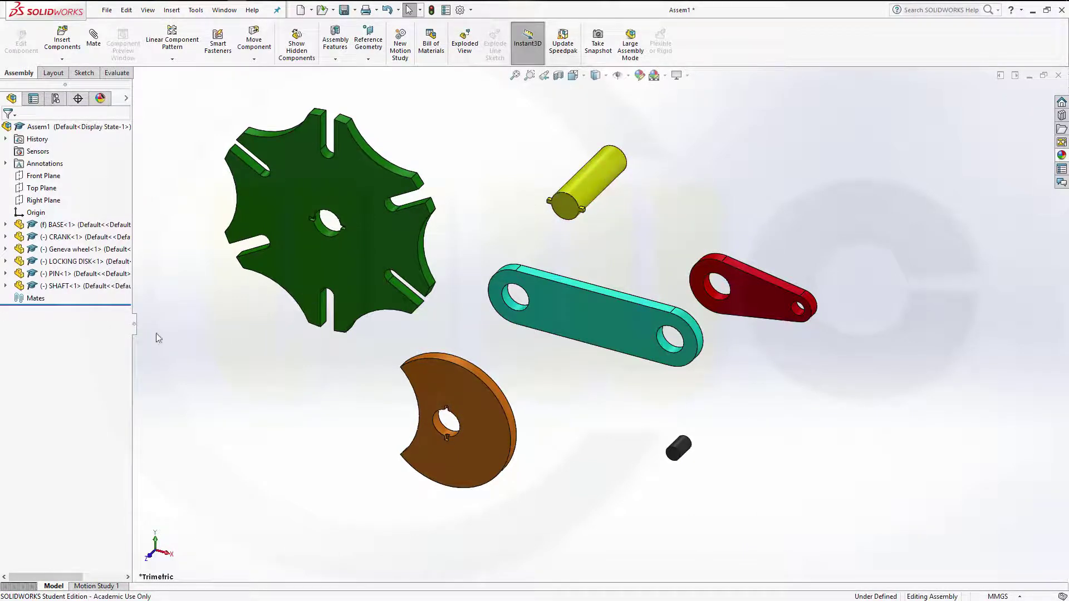
Duplicate the shaft in the assembly and separate the two overlapping shafts so they sit side by side
{"action": "left_click", "coordinate": [65, 287]}
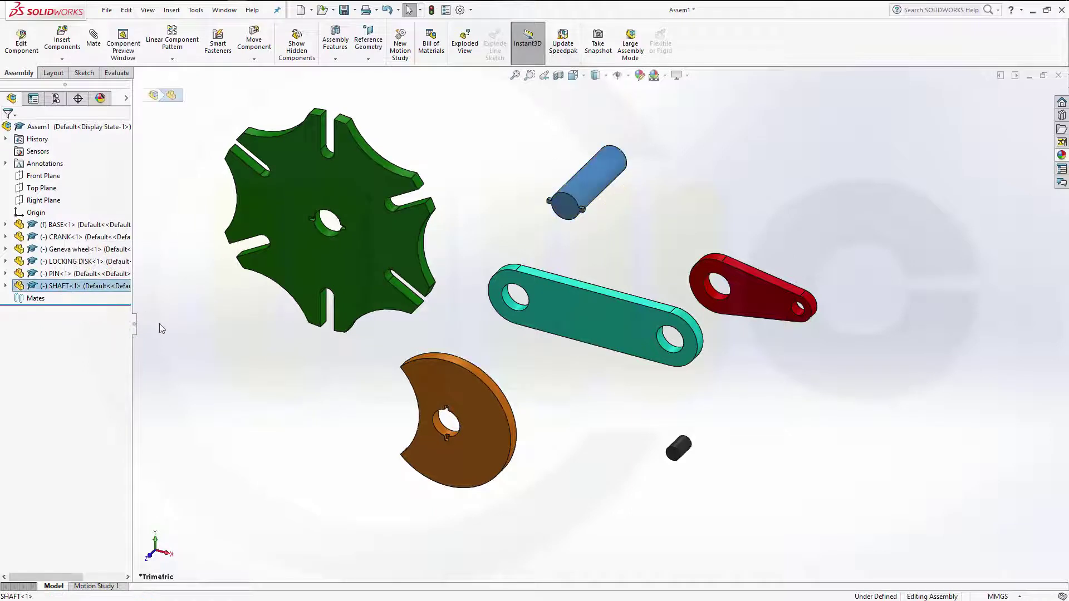
{"action": "key", "text": "ctrl+v"}
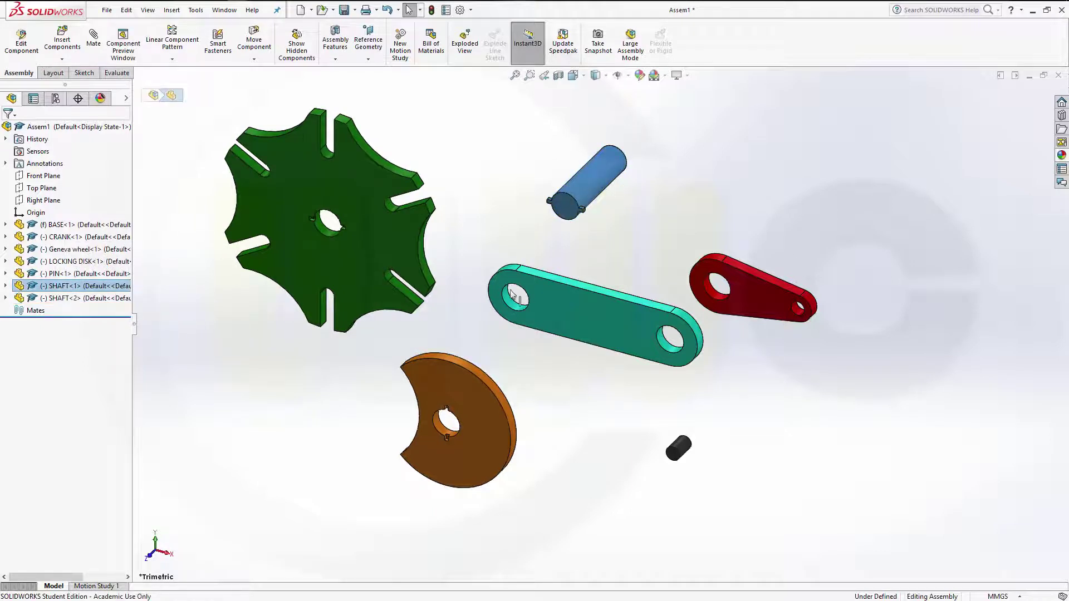
{"action": "left_click", "coordinate": [92, 299]}
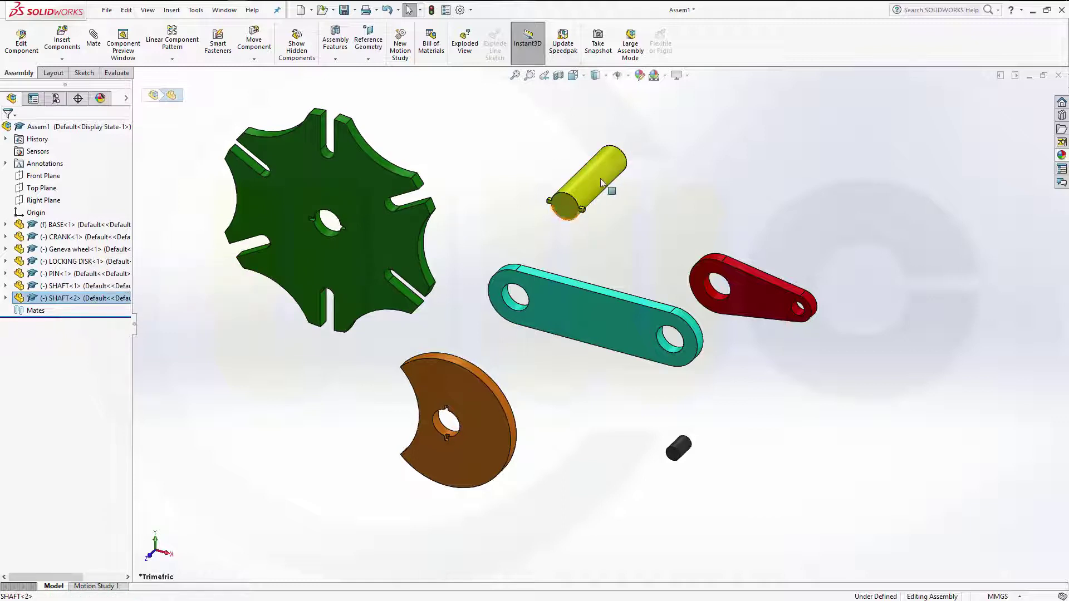
{"action": "left_click_drag", "start_coordinate": [631, 184], "coordinate": [711, 207]}
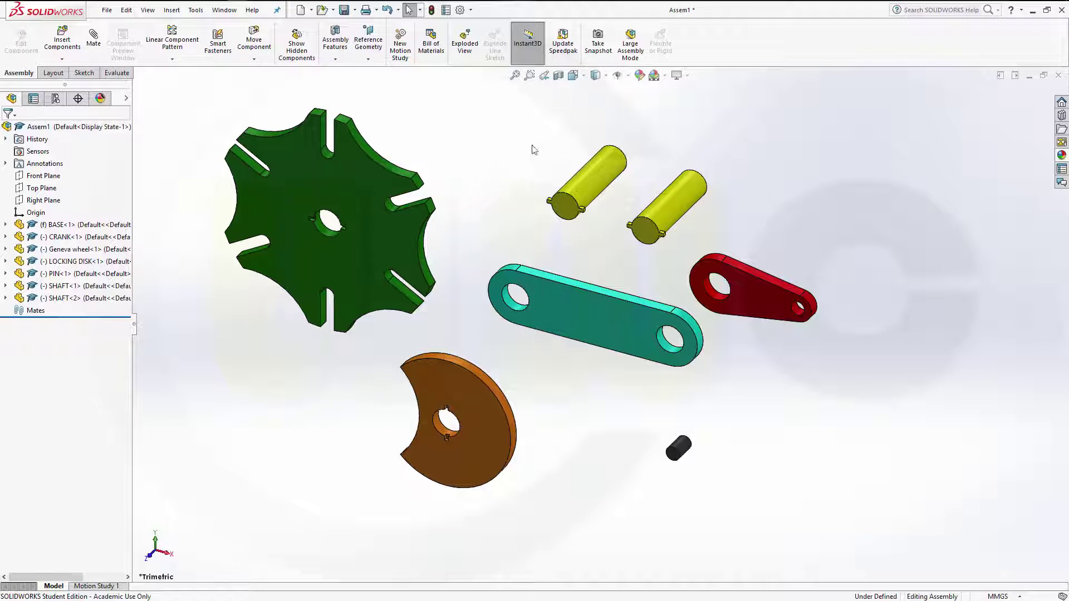
Add a concentric mate between the shaft farther from the crank and the base's left hole
{"action": "left_click", "coordinate": [596, 178]}
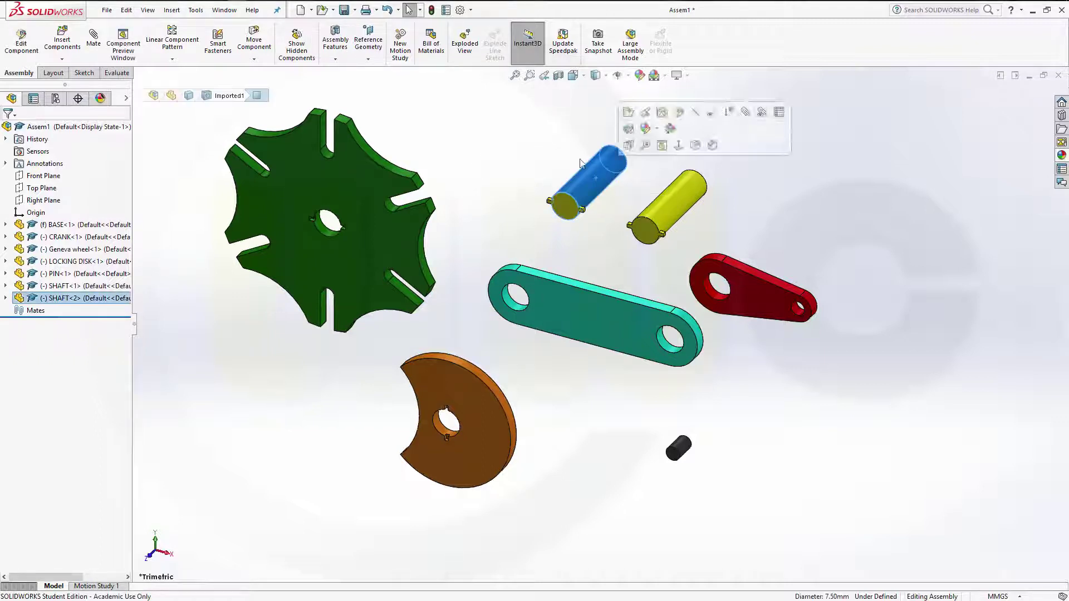
{"action": "left_click", "coordinate": [514, 306], "text": "ctrl"}
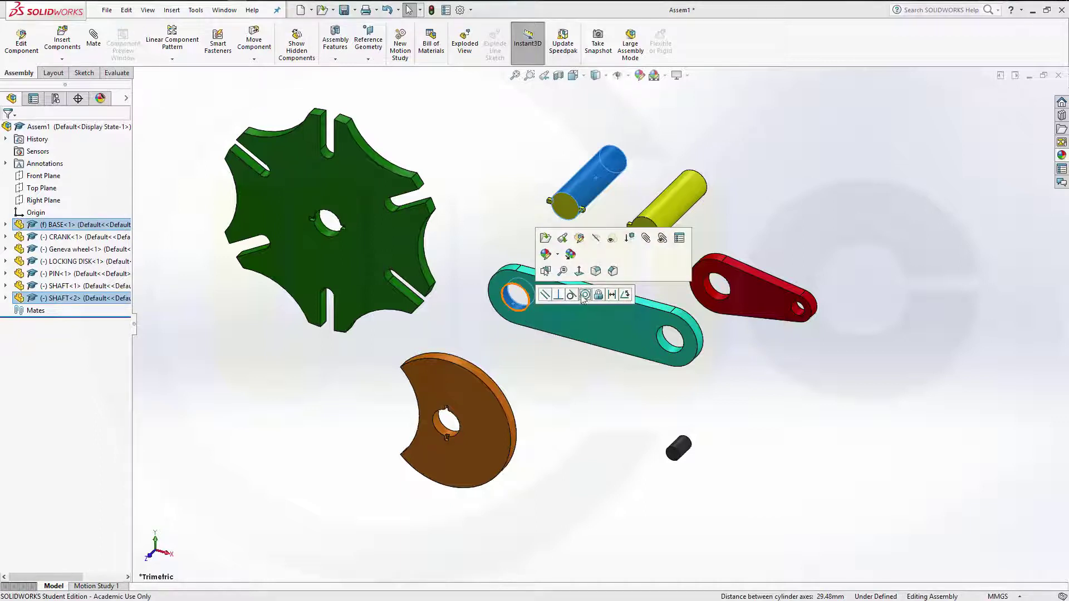
{"action": "left_click", "coordinate": [585, 295]}
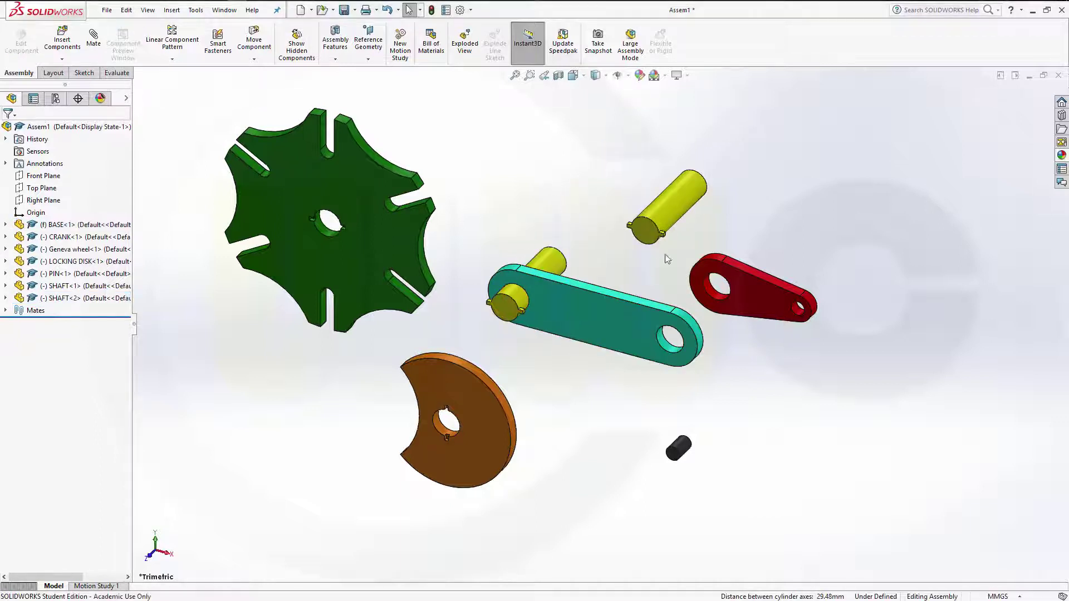
Add a concentric mate between the unmated shaft and the base's right hole
{"action": "left_click", "coordinate": [668, 201]}
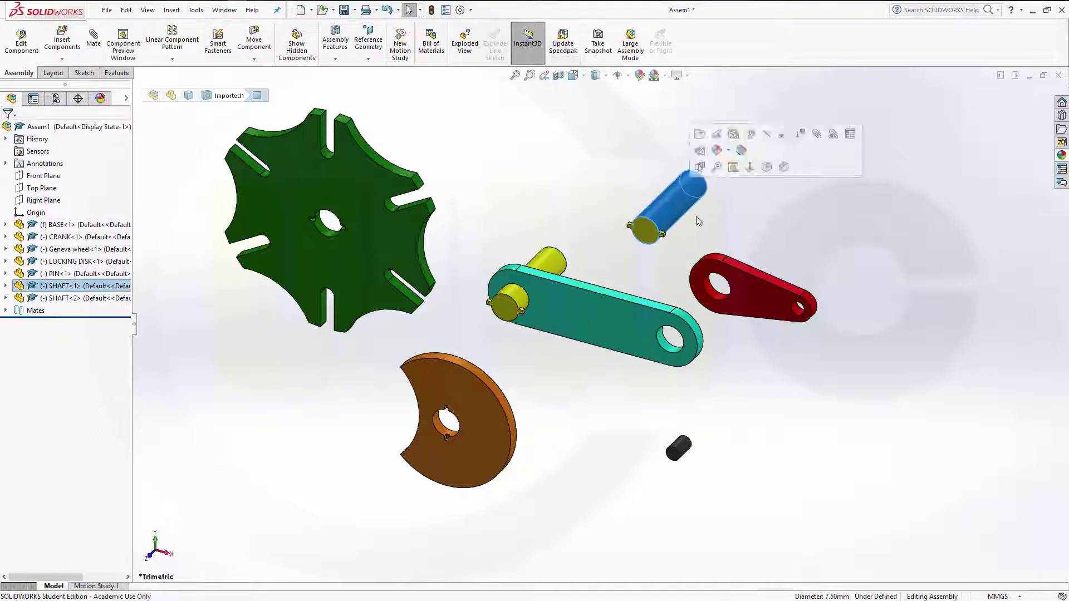
{"action": "left_click", "coordinate": [664, 346], "text": "ctrl"}
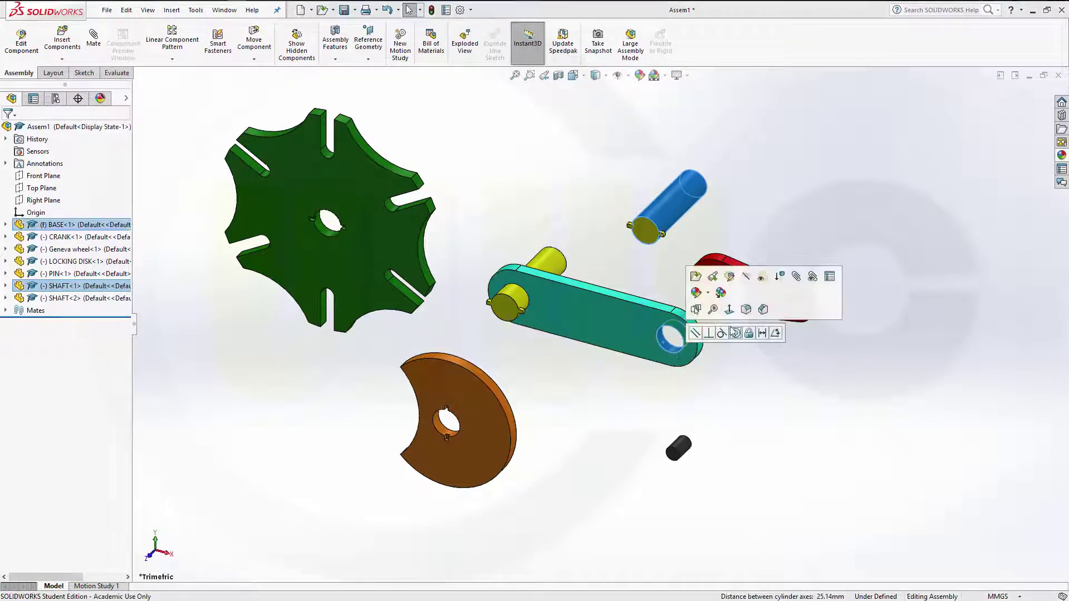
{"action": "left_click", "coordinate": [736, 333]}
Add coincident mates between the plain end face of each of the two shafts and the back face of the base
{"action": "middle_click_drag", "start_coordinate": [587, 227], "coordinate": [554, 286]}
{"action": "left_click", "coordinate": [571, 248]}
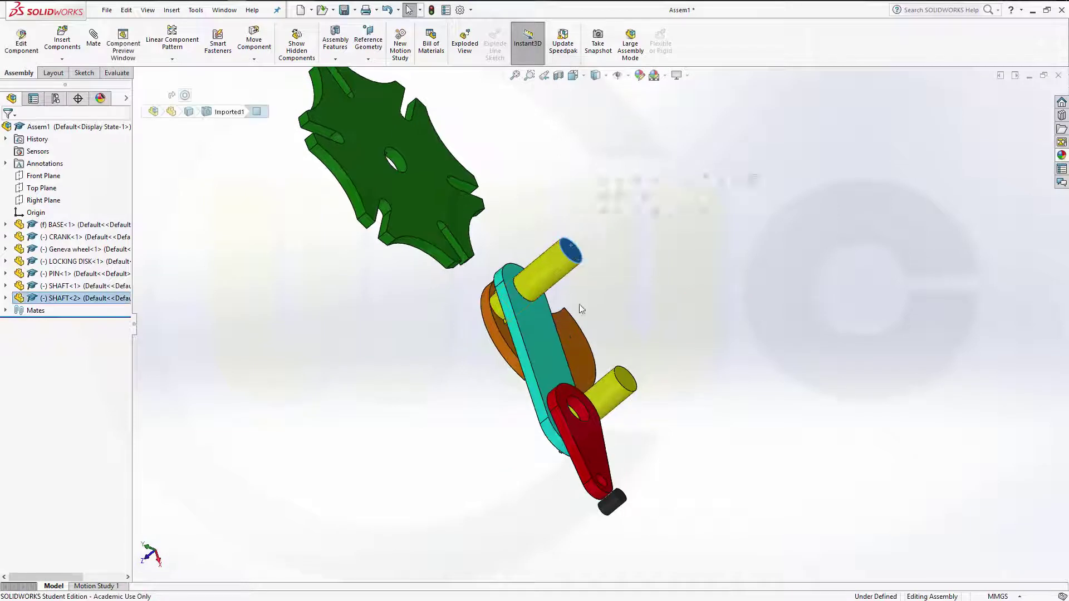
{"action": "left_click", "coordinate": [543, 329], "text": "ctrl"}
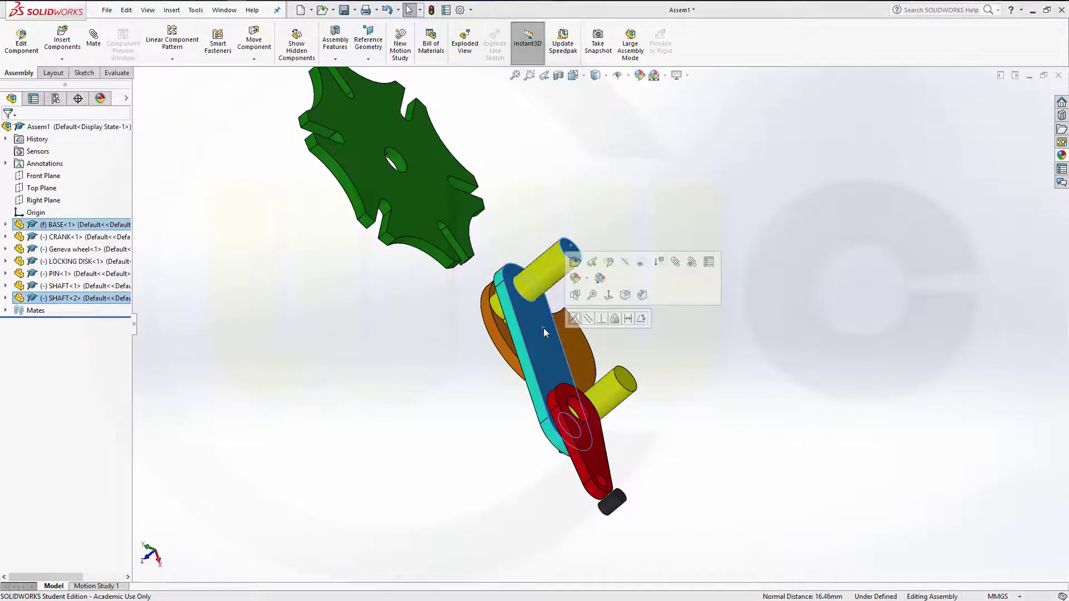
{"action": "left_click", "coordinate": [574, 318]}
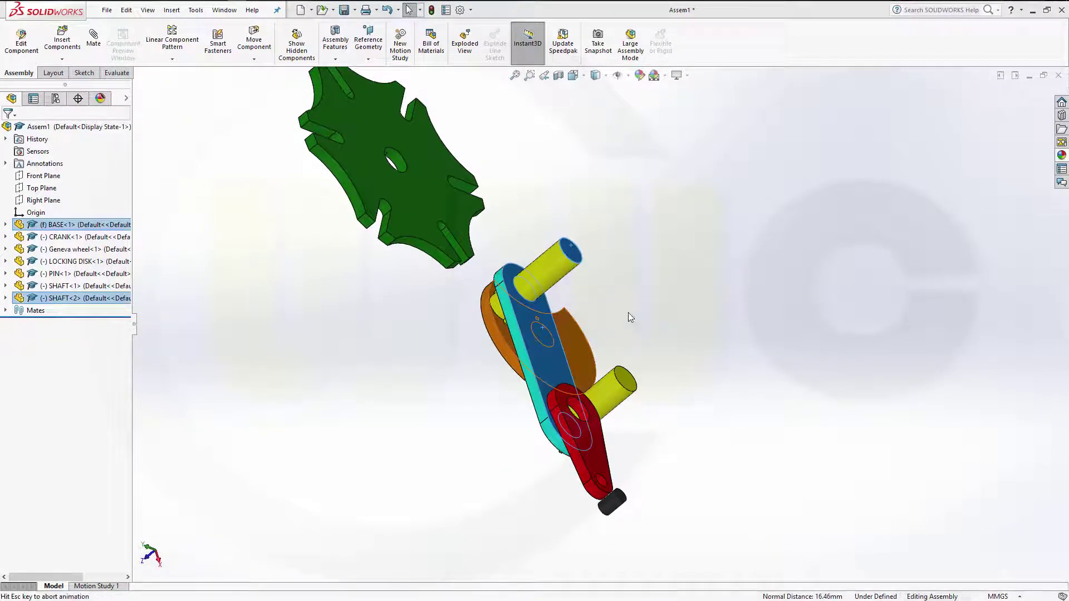
{"action": "left_click", "coordinate": [631, 381]}
{"action": "left_click", "coordinate": [548, 349], "text": "ctrl"}
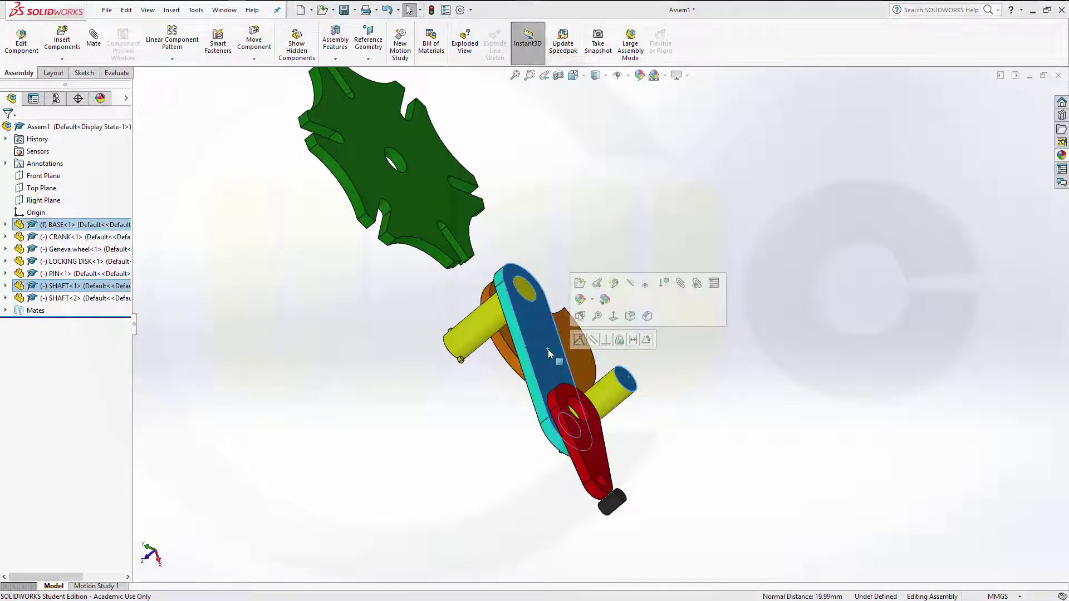
{"action": "left_click", "coordinate": [579, 339]}
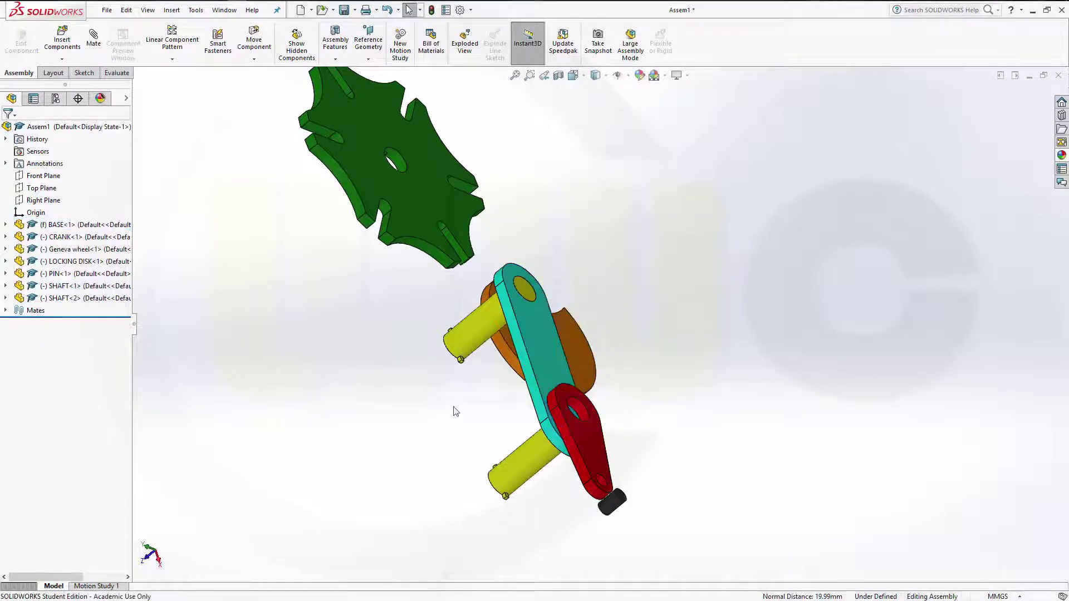
Add a concentric mate between the shaft in the base's left hole and the Geneva wheel's center hole
{"action": "middle_click_drag", "start_coordinate": [460, 408], "coordinate": [554, 320]}
{"action": "left_click", "coordinate": [546, 293]}
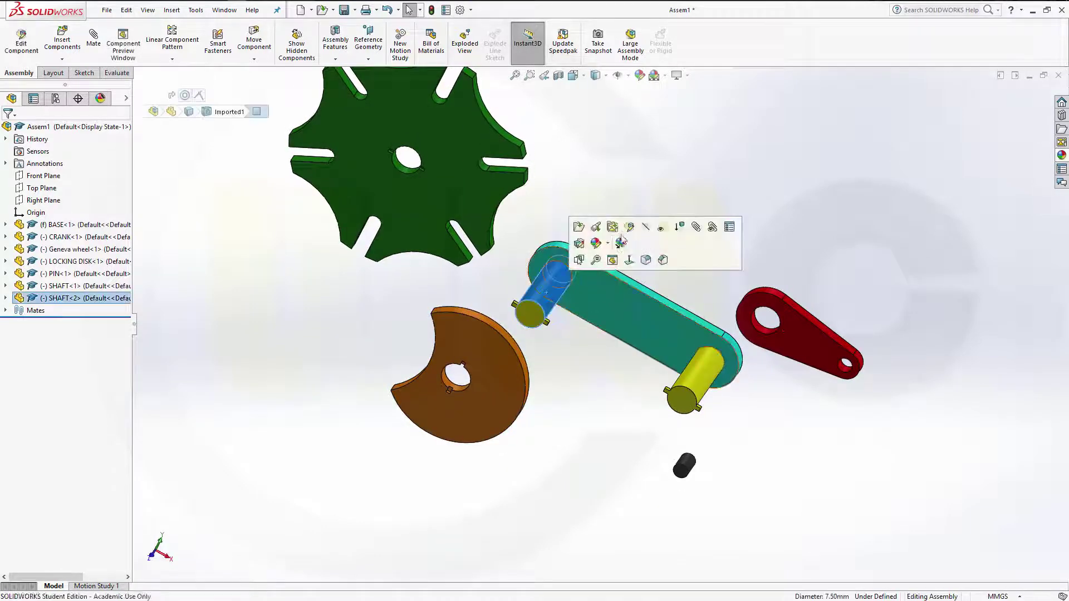
{"action": "scroll", "coordinate": [466, 221], "scroll_direction": "down", "scroll_amount": 2}
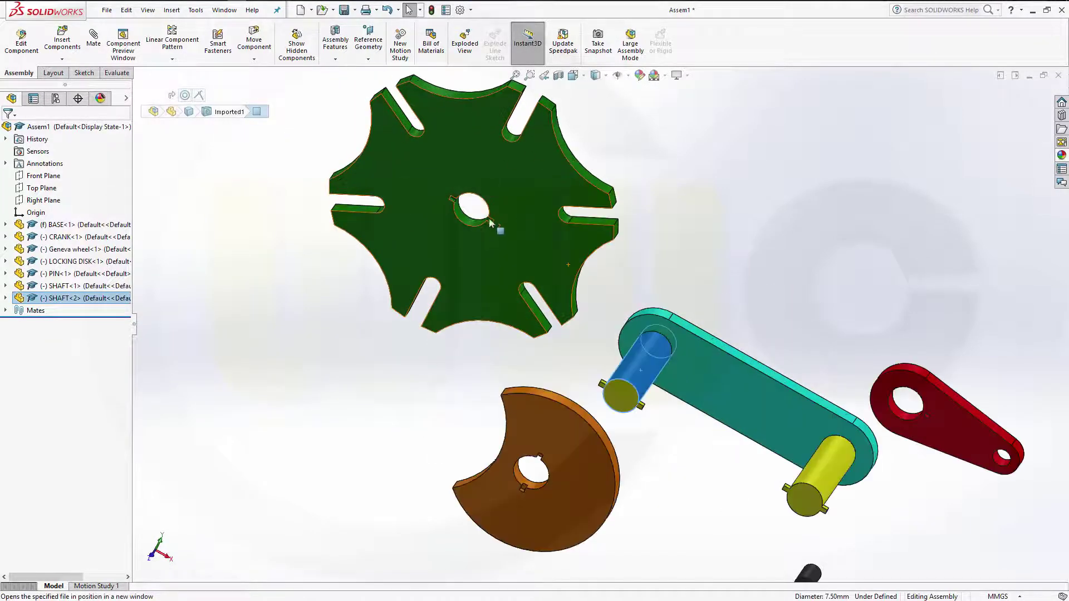
{"action": "left_click", "coordinate": [466, 221], "text": "ctrl"}
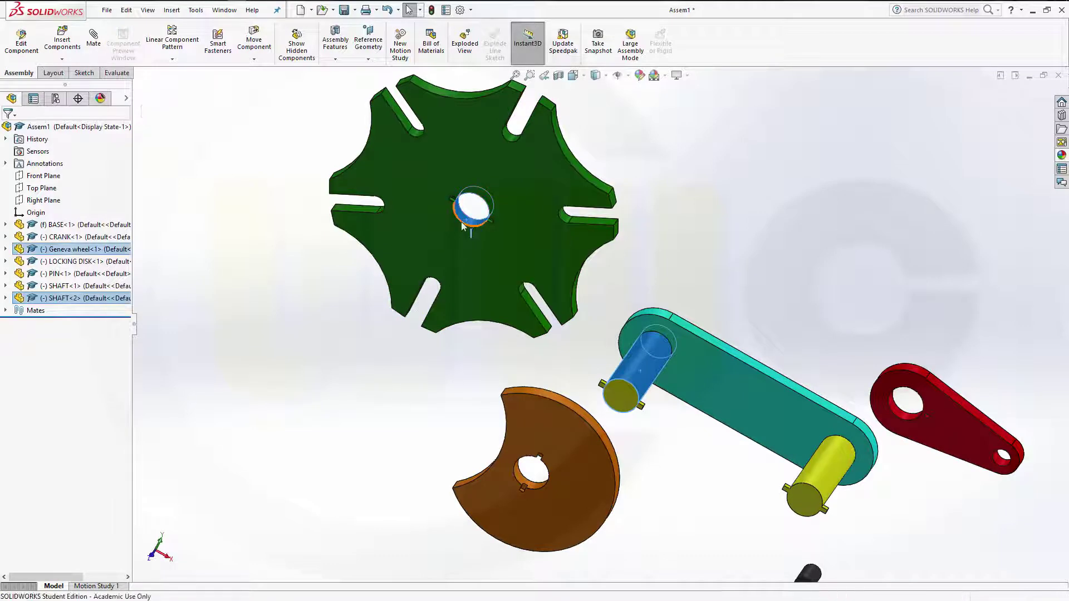
{"action": "left_click", "coordinate": [539, 211]}
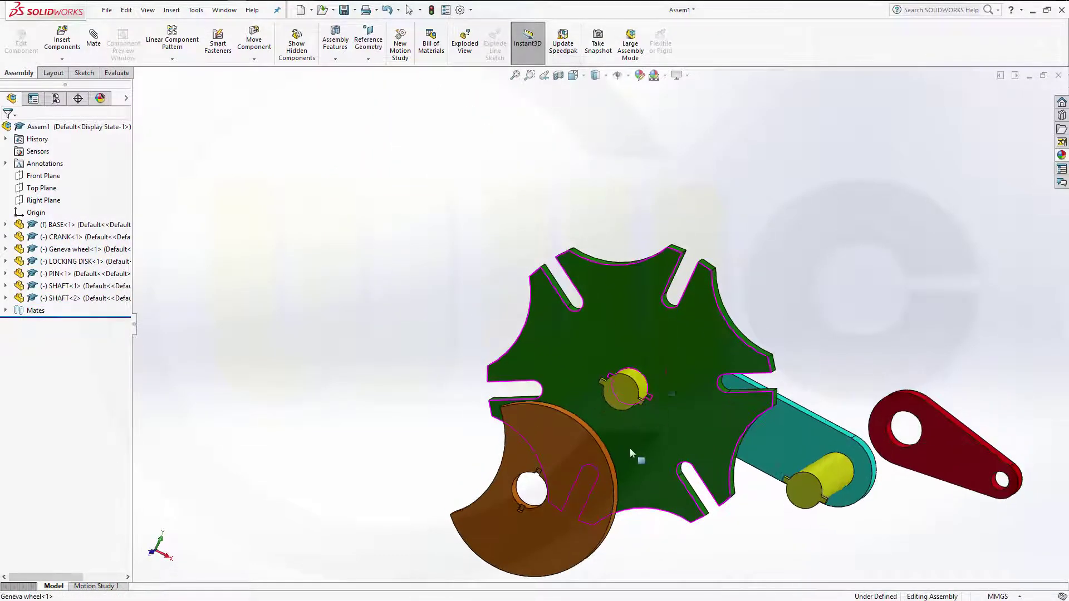
Add a coincident mate between a side face of the shaft's key and the matching keyway face in the Geneva wheel
{"action": "scroll", "coordinate": [629, 447], "scroll_direction": "down", "scroll_amount": 2}
{"action": "middle_click_drag", "start_coordinate": [655, 260], "coordinate": [628, 282]}
{"action": "scroll", "coordinate": [671, 356], "scroll_direction": "down", "scroll_amount": 3}
{"action": "left_click", "coordinate": [629, 282]}
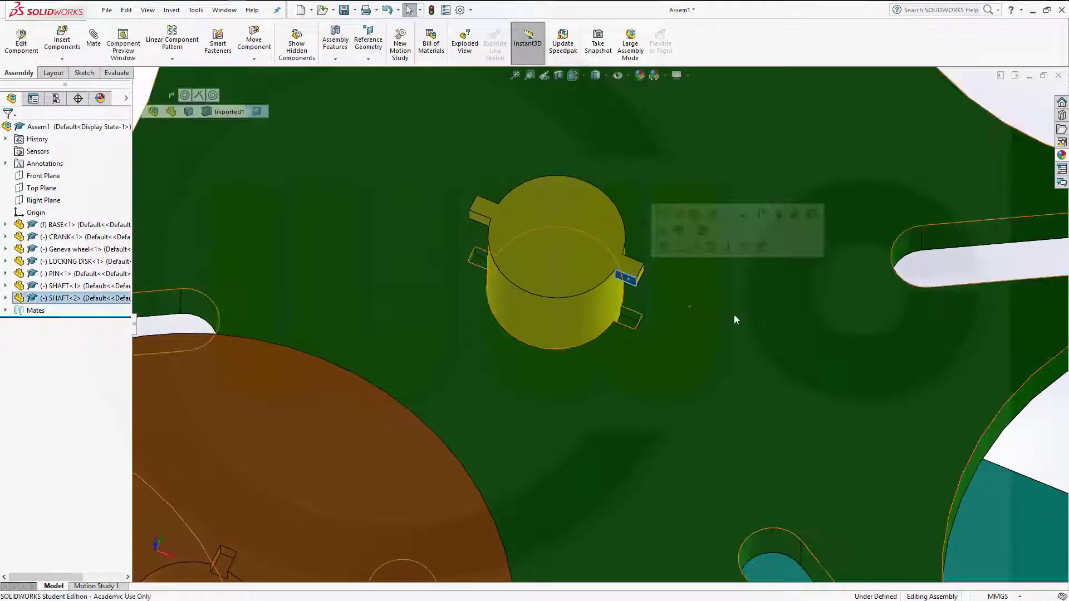
{"action": "middle_click_drag", "start_coordinate": [509, 330], "coordinate": [460, 286]}
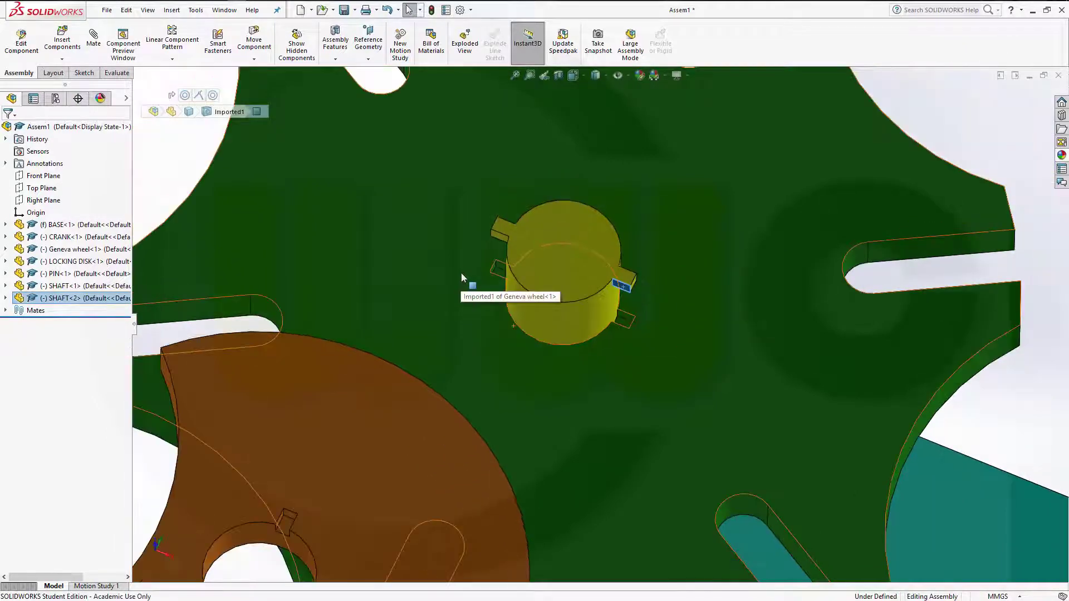
{"action": "scroll", "coordinate": [466, 282], "scroll_direction": "down", "scroll_amount": 2}
{"action": "left_click", "coordinate": [560, 278], "text": "ctrl"}
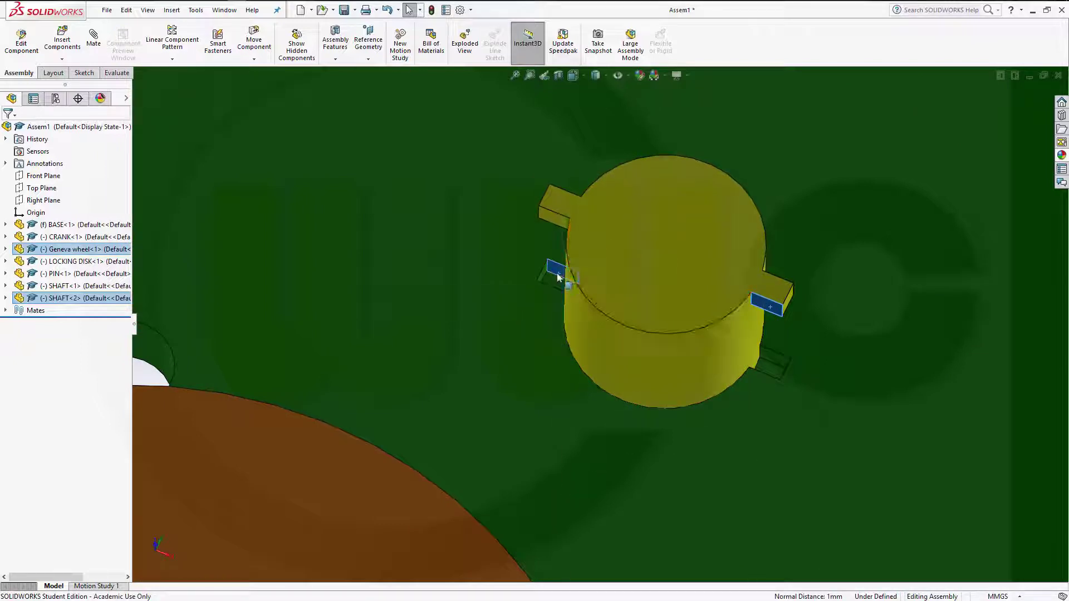
{"action": "left_click", "coordinate": [559, 276], "text": "ctrl"}
{"action": "left_click", "coordinate": [560, 274], "text": "ctrl"}
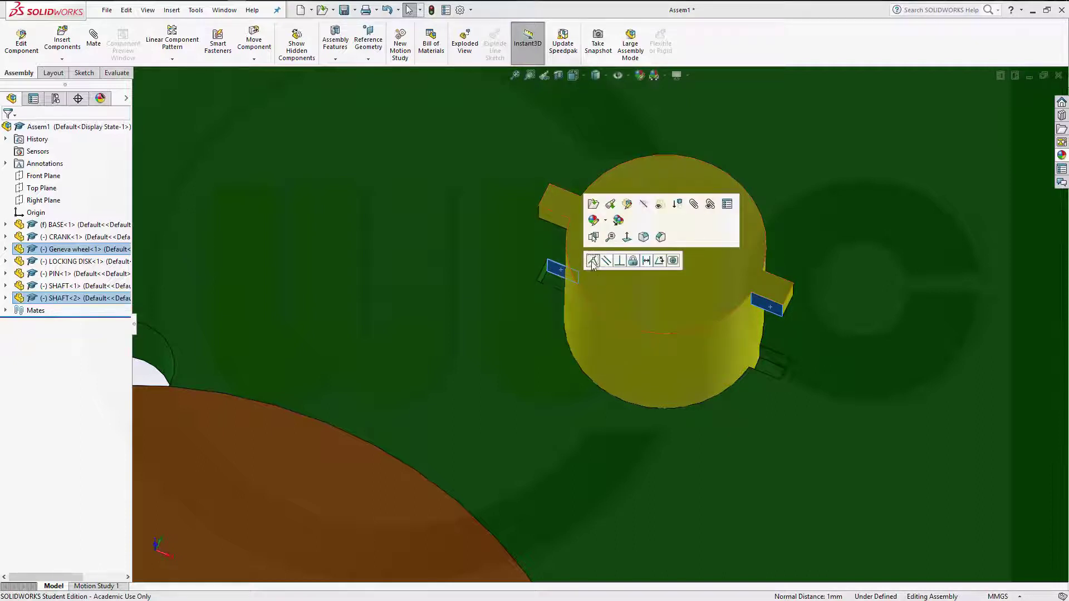
{"action": "left_click", "coordinate": [591, 261]}
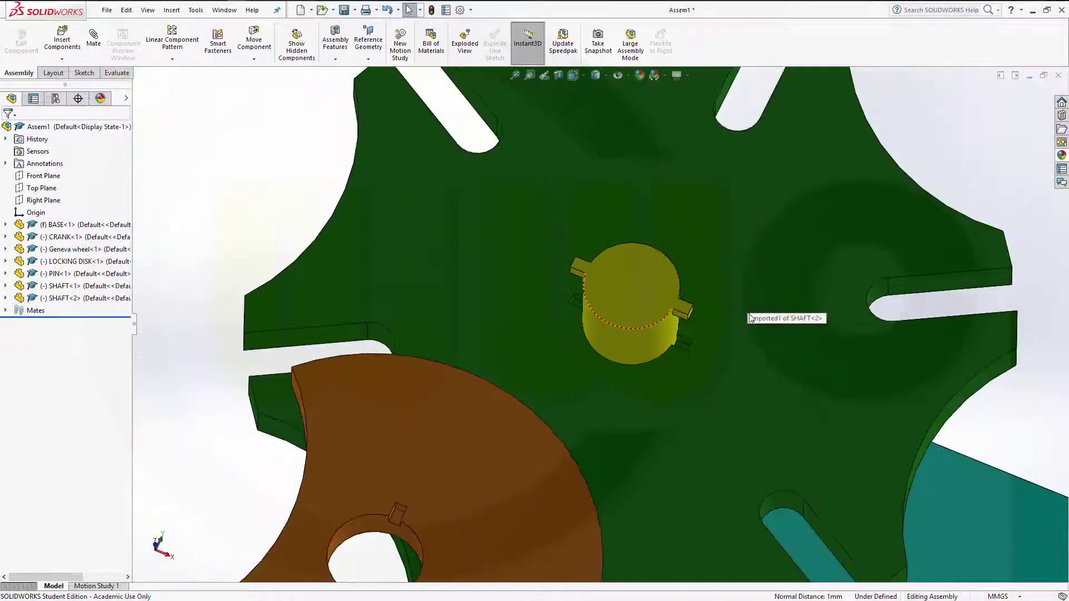
Make the Geneva wheel's front face coincident with the keyed end face of its shaft
{"action": "left_click", "coordinate": [742, 352]}
{"action": "left_click", "coordinate": [663, 270], "text": "ctrl"}
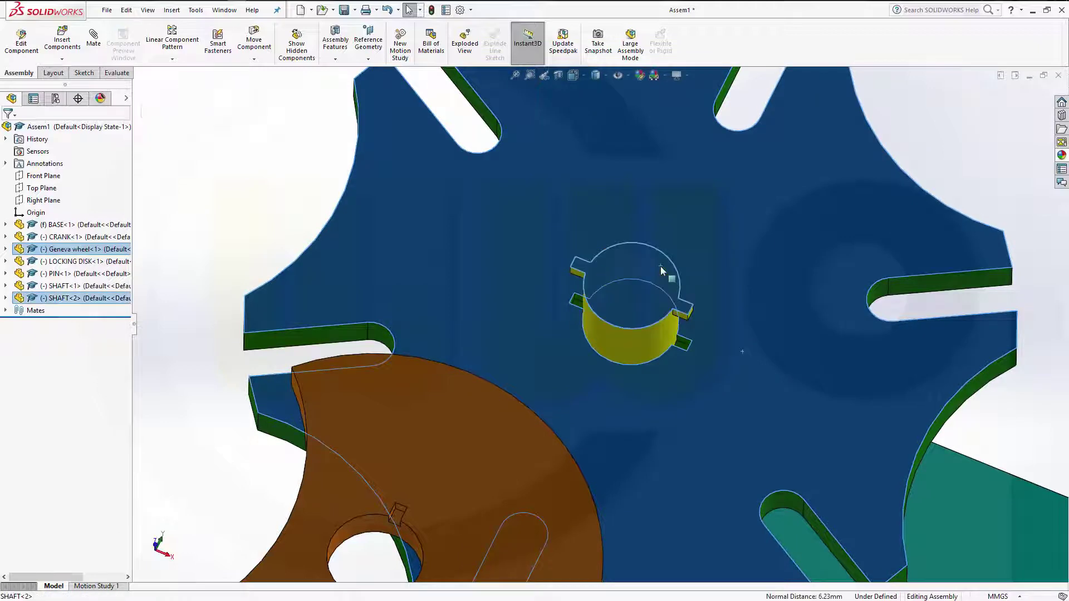
{"action": "left_click", "coordinate": [693, 258]}
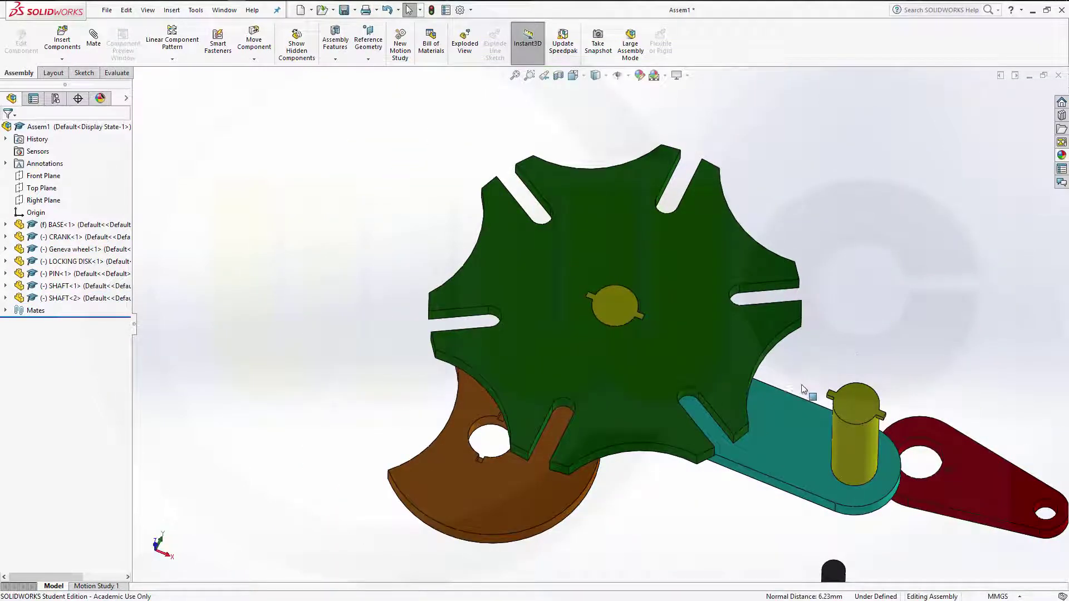
Add a concentric mate between the pin and the small hole in the crank
{"action": "left_click_drag", "start_coordinate": [802, 388], "coordinate": [805, 405]}
{"action": "middle_click_drag", "start_coordinate": [805, 405], "coordinate": [745, 371], "text": "ctrl"}
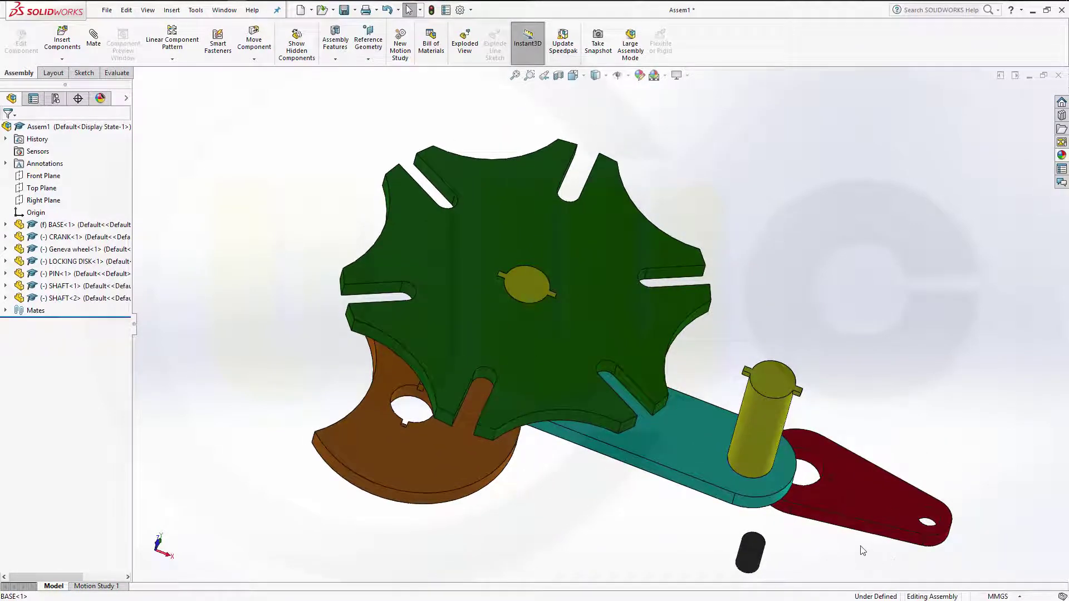
{"action": "middle_click_drag", "start_coordinate": [861, 548], "coordinate": [746, 477], "text": "ctrl"}
{"action": "left_click", "coordinate": [628, 494]}
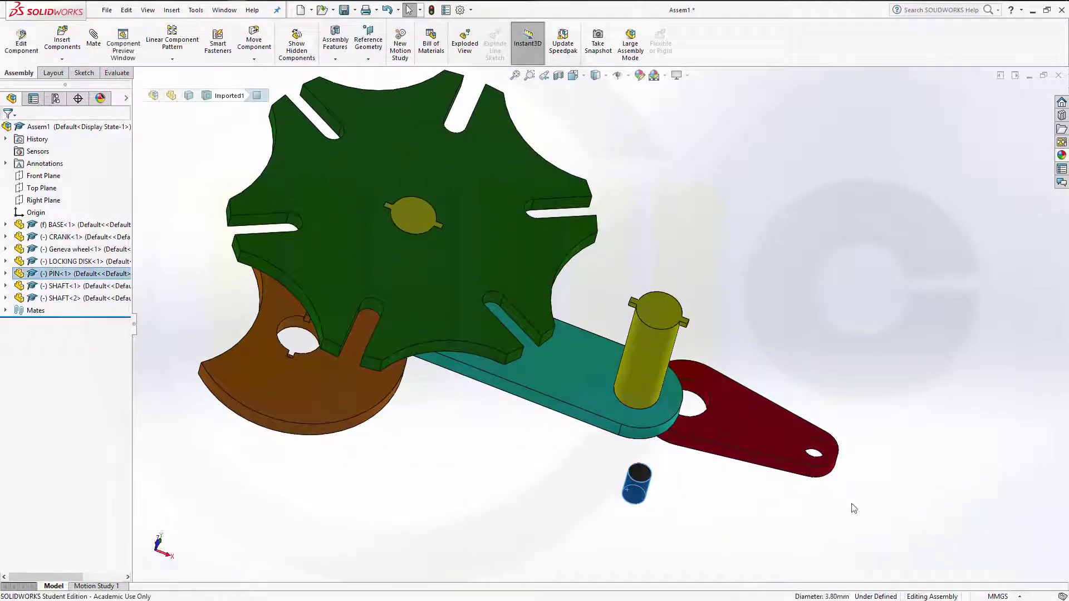
{"action": "scroll", "coordinate": [835, 490], "scroll_direction": "down", "scroll_amount": 4}
{"action": "left_click", "coordinate": [770, 413], "text": "ctrl"}
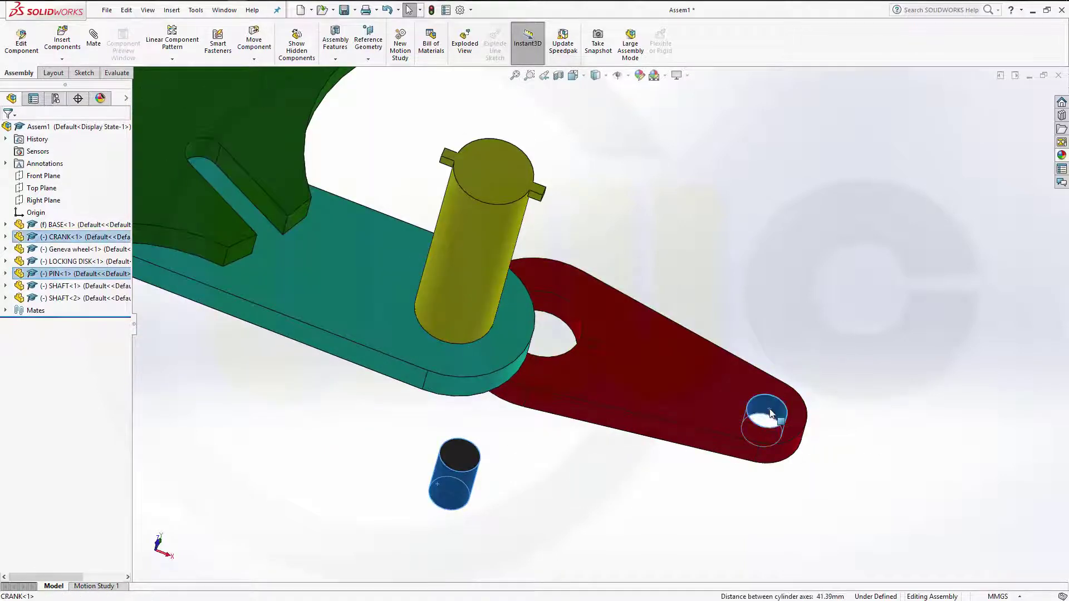
{"action": "left_click", "coordinate": [842, 399]}
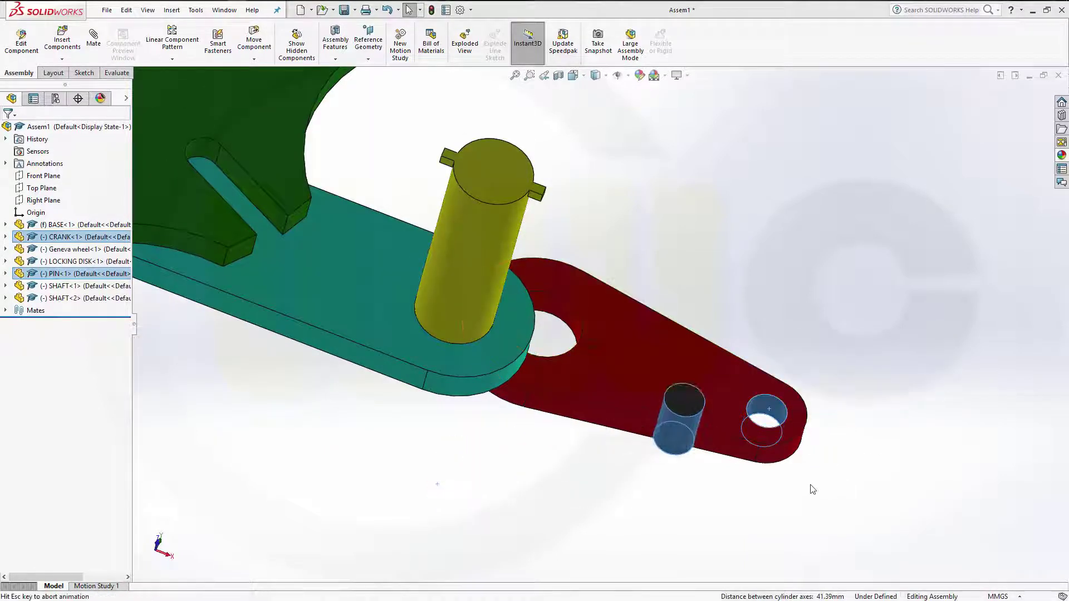
Add a coincident mate between the pin's end face and the back face of the crank so they sit flush
{"action": "left_click", "coordinate": [716, 469]}
{"action": "middle_click_drag", "start_coordinate": [680, 423], "coordinate": [682, 480]}
{"action": "left_click", "coordinate": [691, 500]}
{"action": "middle_click_drag", "start_coordinate": [679, 418], "coordinate": [736, 433]}
{"action": "left_click", "coordinate": [750, 426], "text": "ctrl"}
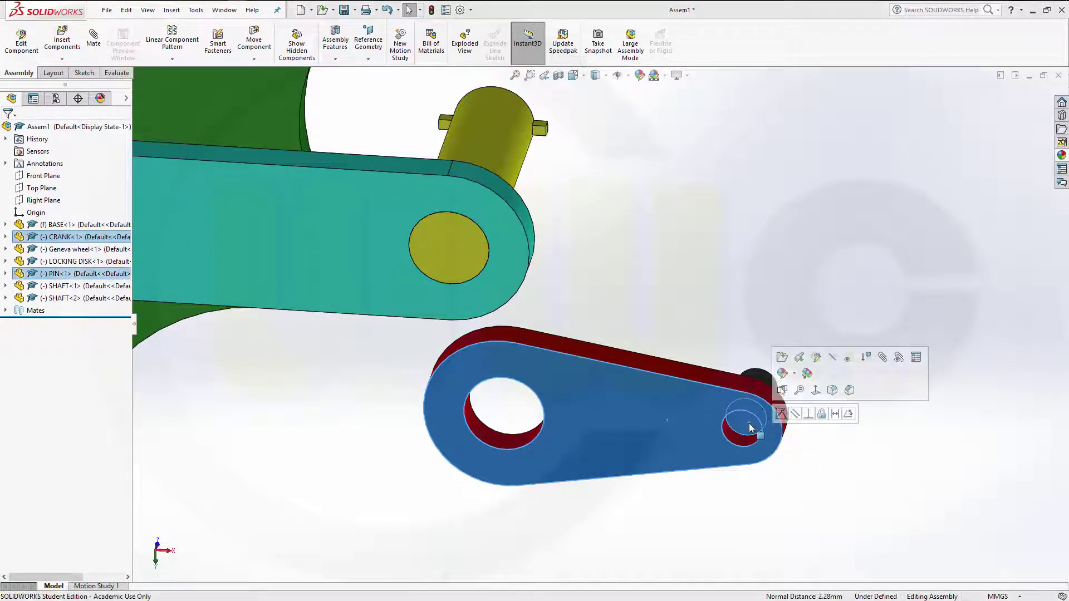
{"action": "left_click", "coordinate": [786, 413]}
Try to add a concentric mate between the shaft in the base's right hole and the locking disk's center hole
{"action": "middle_click_drag", "start_coordinate": [391, 322], "coordinate": [546, 282]}
{"action": "scroll", "coordinate": [546, 282], "scroll_direction": "down", "scroll_amount": 3}
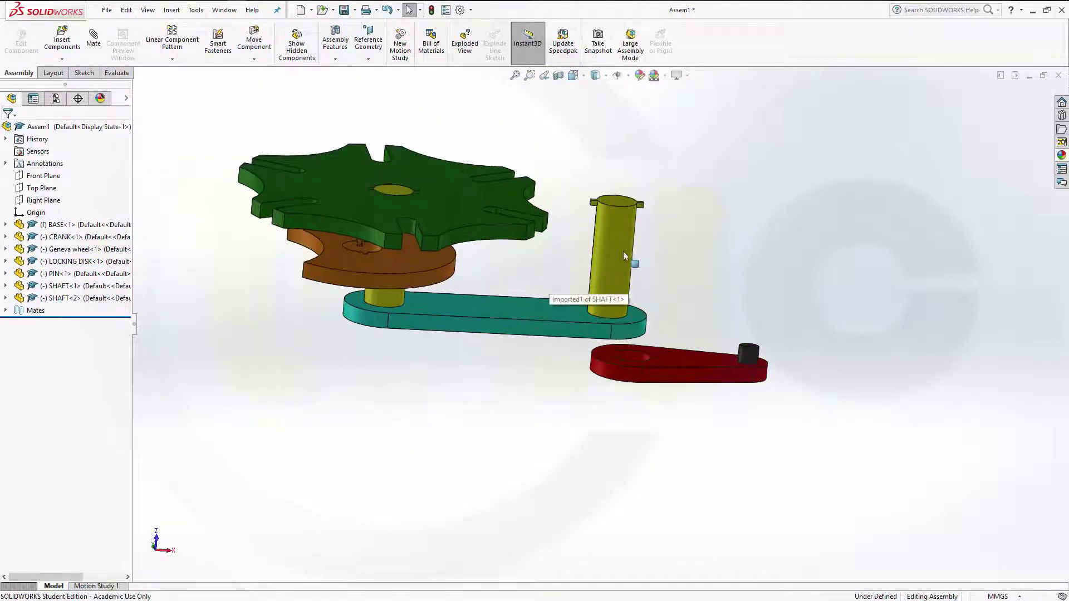
{"action": "left_click", "coordinate": [624, 255]}
{"action": "scroll", "coordinate": [390, 260], "scroll_direction": "down", "scroll_amount": 5}
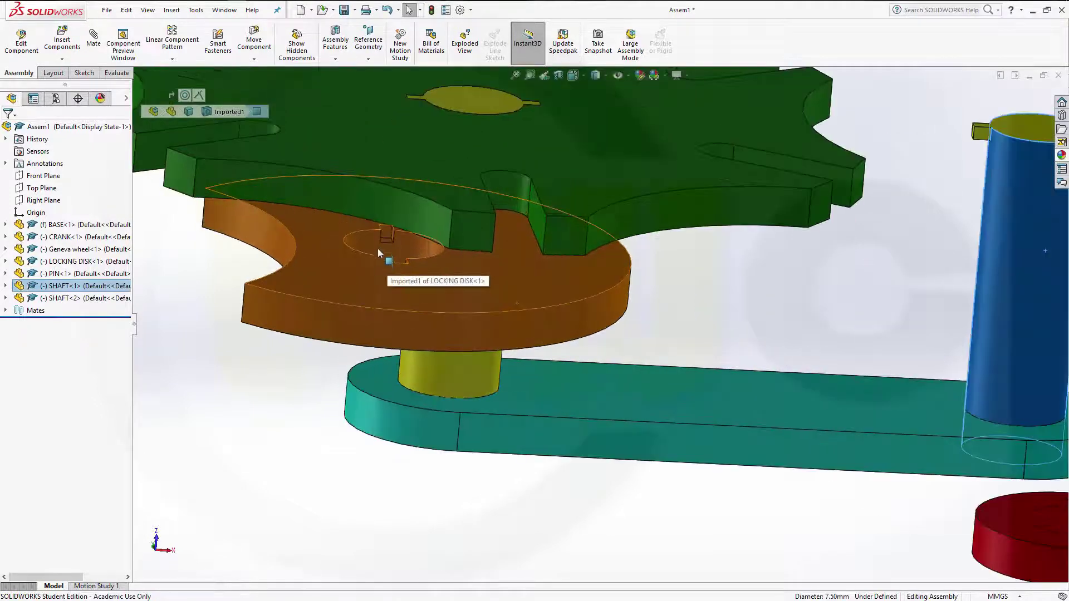
{"action": "left_click", "coordinate": [379, 243], "text": "ctrl"}
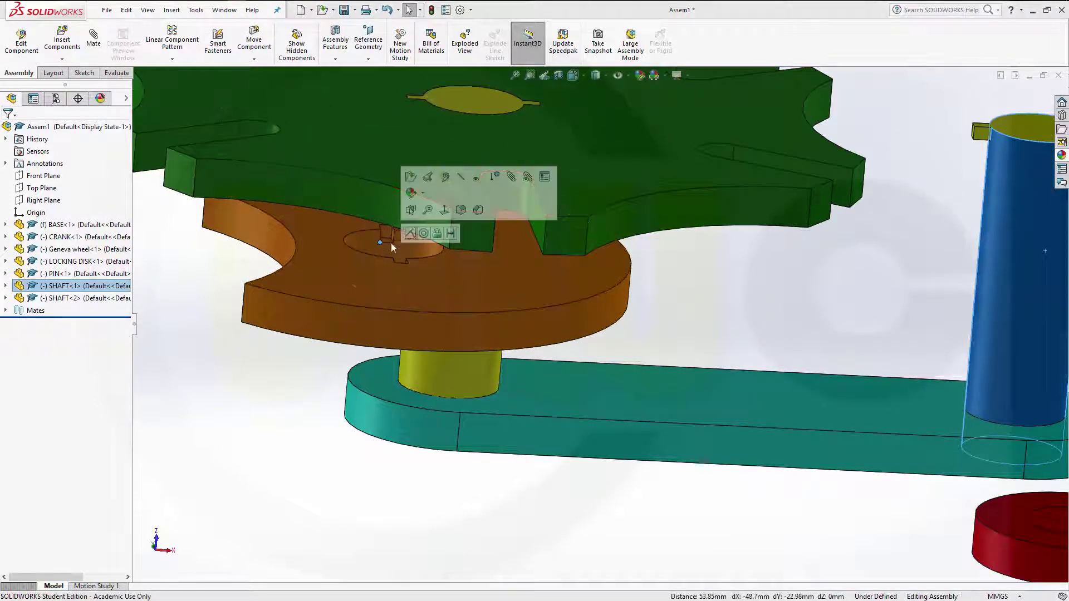
{"action": "left_click", "coordinate": [423, 233]}
Try to mate a side face of the right shaft's key with the keyway face in the locking disk
{"action": "middle_click_drag", "start_coordinate": [820, 262], "coordinate": [926, 238]}
{"action": "scroll", "coordinate": [880, 296], "scroll_direction": "down", "scroll_amount": 3}
{"action": "scroll", "coordinate": [838, 192], "scroll_direction": "up", "scroll_amount": 3}
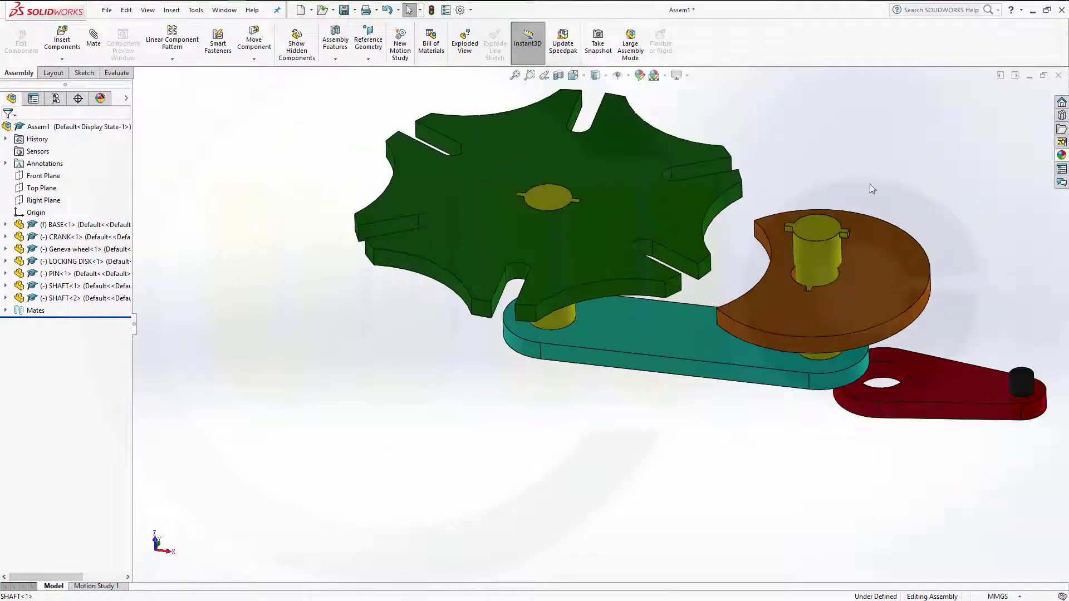
{"action": "scroll", "coordinate": [711, 343], "scroll_direction": "down", "scroll_amount": 6}
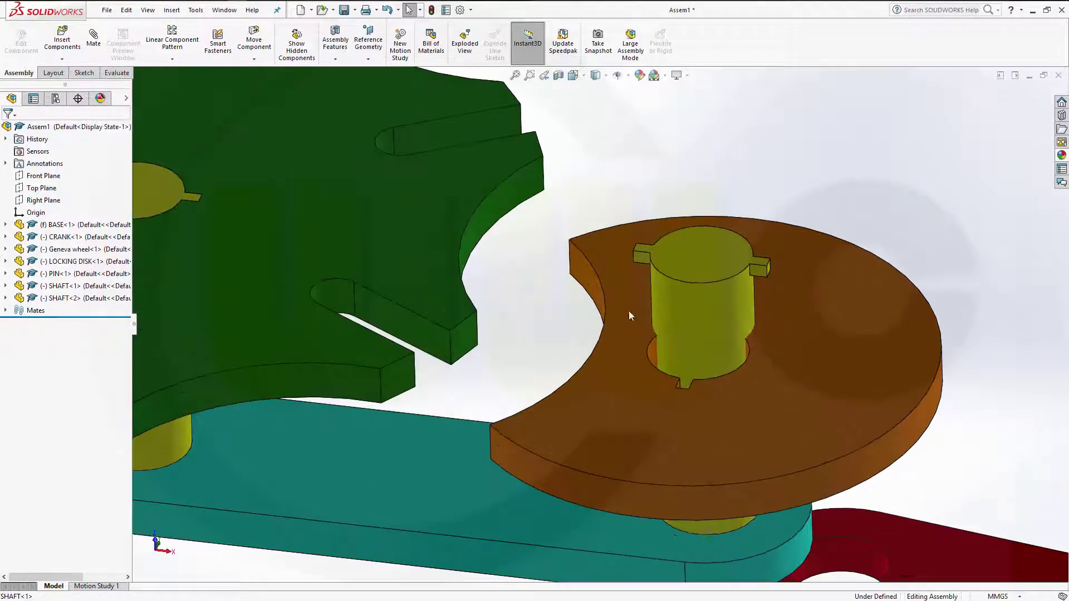
{"action": "left_click", "coordinate": [640, 260]}
{"action": "scroll", "coordinate": [679, 416], "scroll_direction": "up", "scroll_amount": 3}
{"action": "middle_click_drag", "start_coordinate": [679, 416], "coordinate": [820, 433]}
{"action": "scroll", "coordinate": [669, 392], "scroll_direction": "down", "scroll_amount": 3}
{"action": "scroll", "coordinate": [639, 401], "scroll_direction": "up", "scroll_amount": 2}
{"action": "scroll", "coordinate": [594, 357], "scroll_direction": "down", "scroll_amount": 6}
{"action": "left_click", "coordinate": [585, 285]}
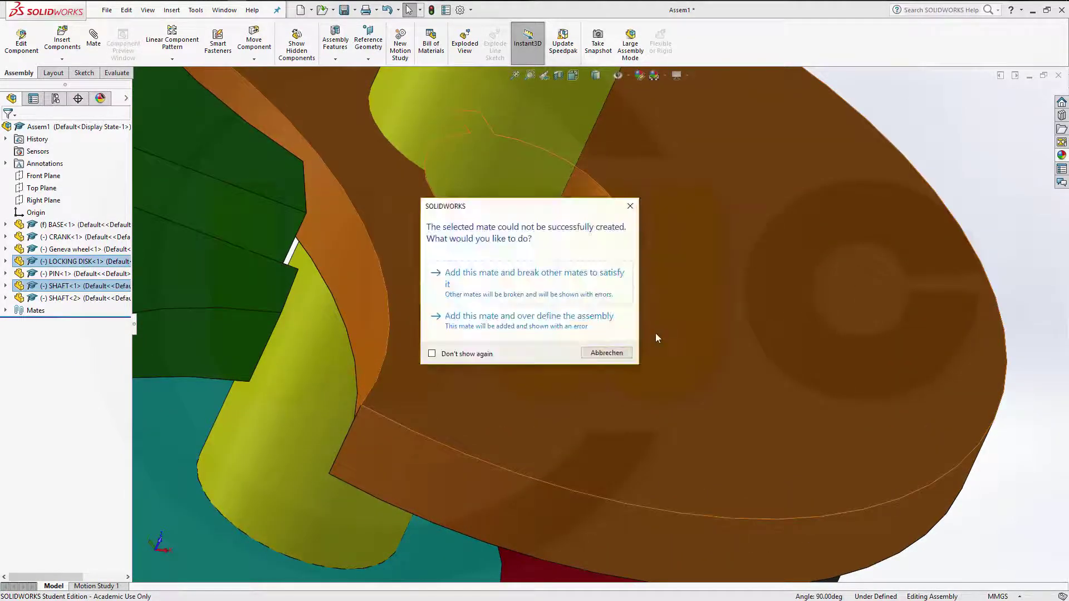
{"action": "left_click", "coordinate": [606, 354]}
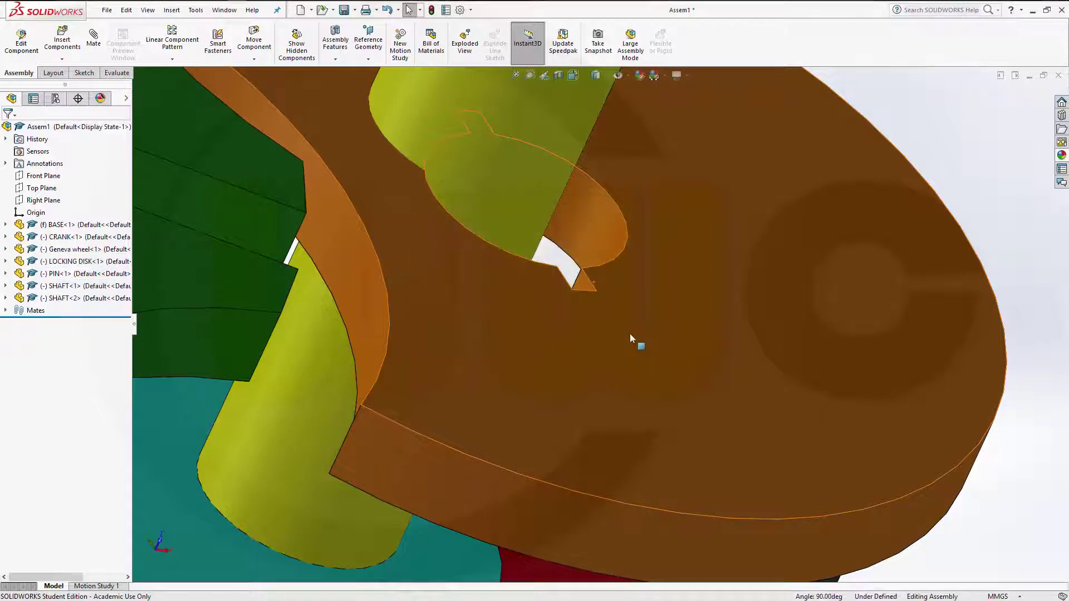
Delete the concentric mate between the locking disk and its shaft
{"action": "scroll", "coordinate": [581, 340], "scroll_direction": "up", "scroll_amount": 6}
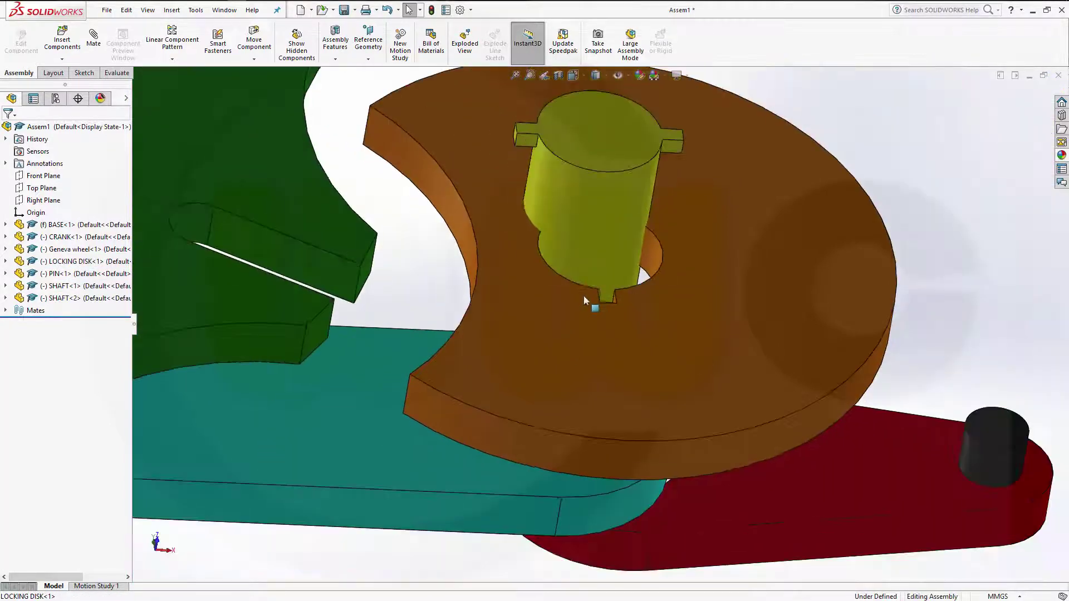
{"action": "middle_click_drag", "start_coordinate": [559, 321], "coordinate": [484, 342]}
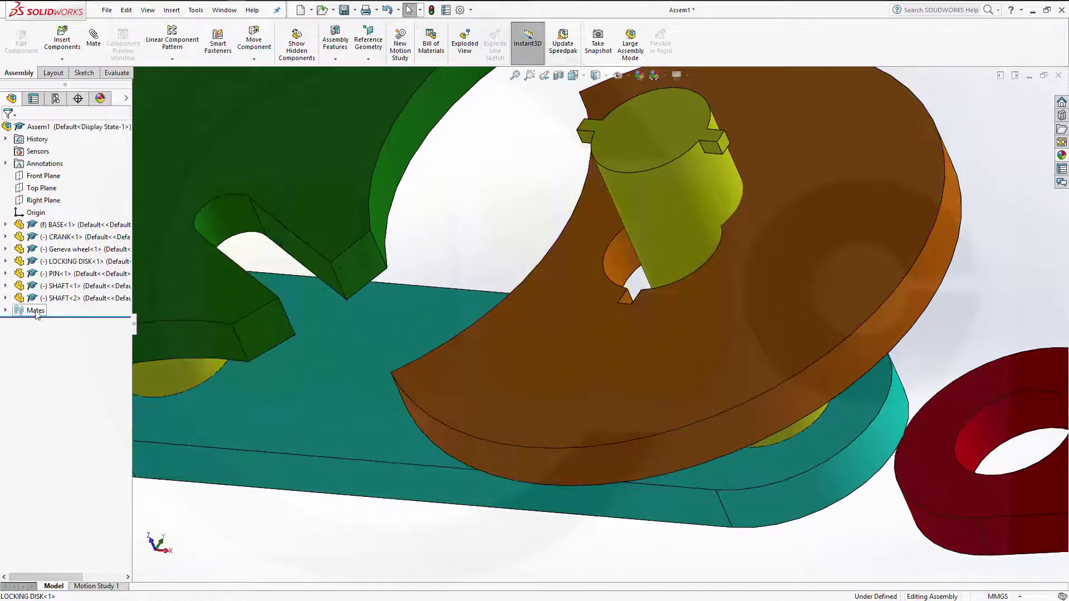
{"action": "left_click", "coordinate": [7, 311]}
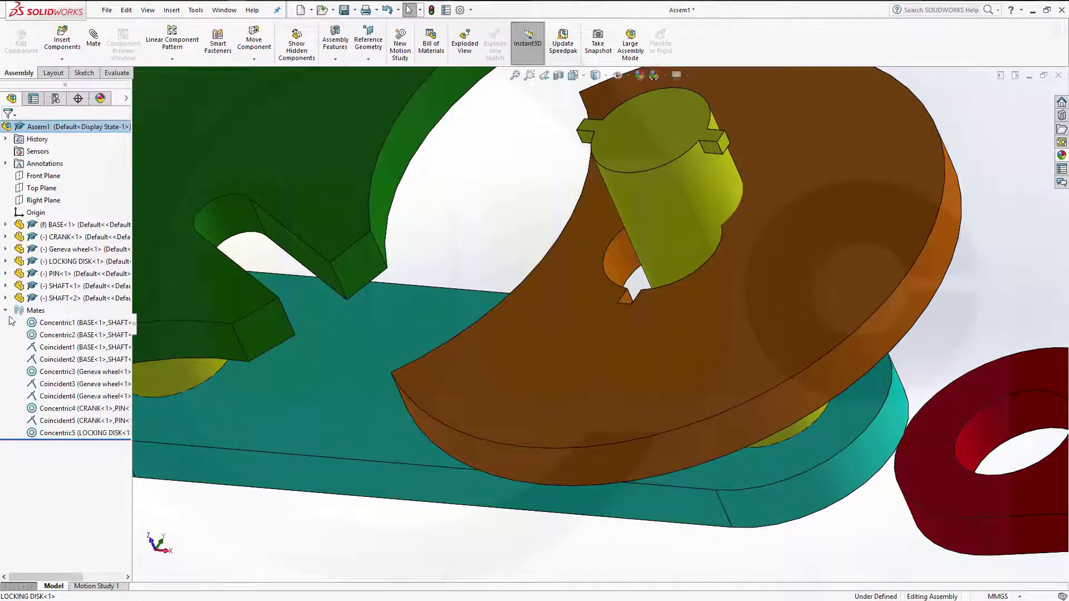
{"action": "left_click", "coordinate": [65, 433]}
{"action": "key", "text": "Delete"}
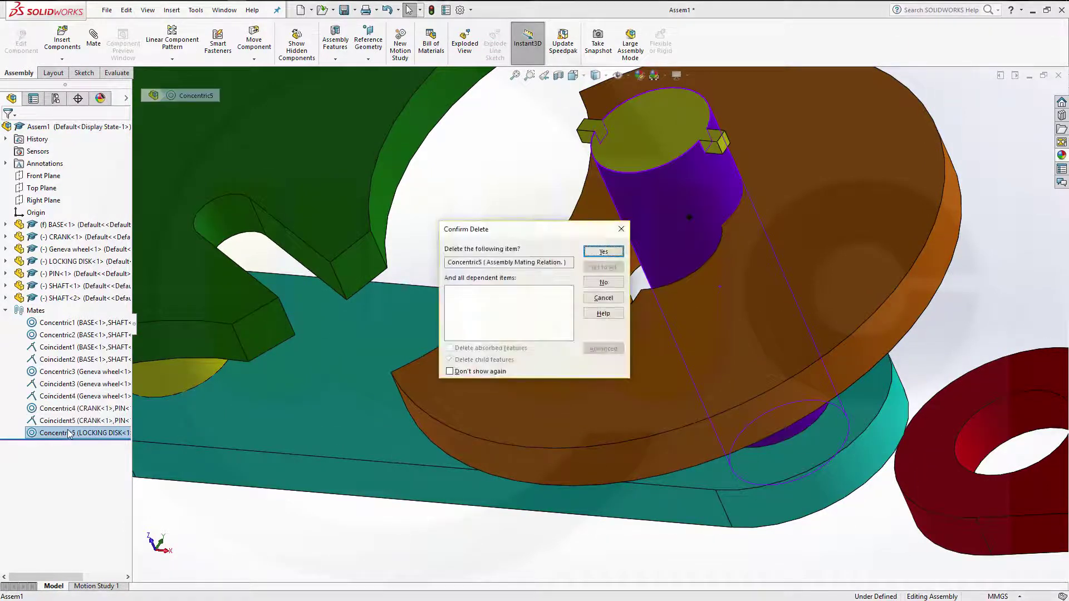
{"action": "left_click", "coordinate": [604, 252]}
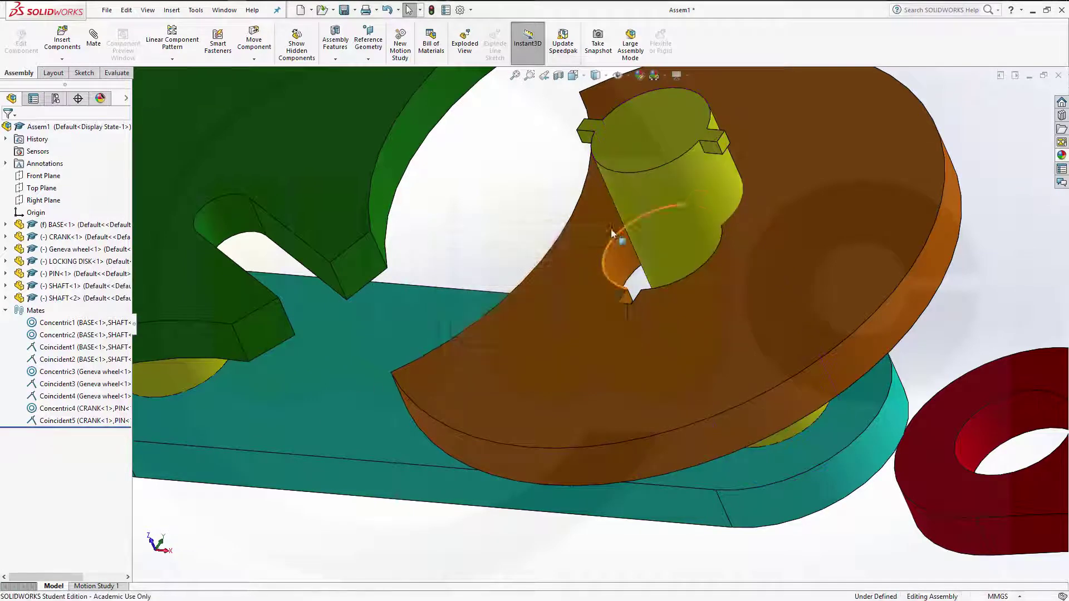
Add a concentric mate between the right shaft's cylindrical face and the locking disk's center hole
{"action": "left_click", "coordinate": [677, 192]}
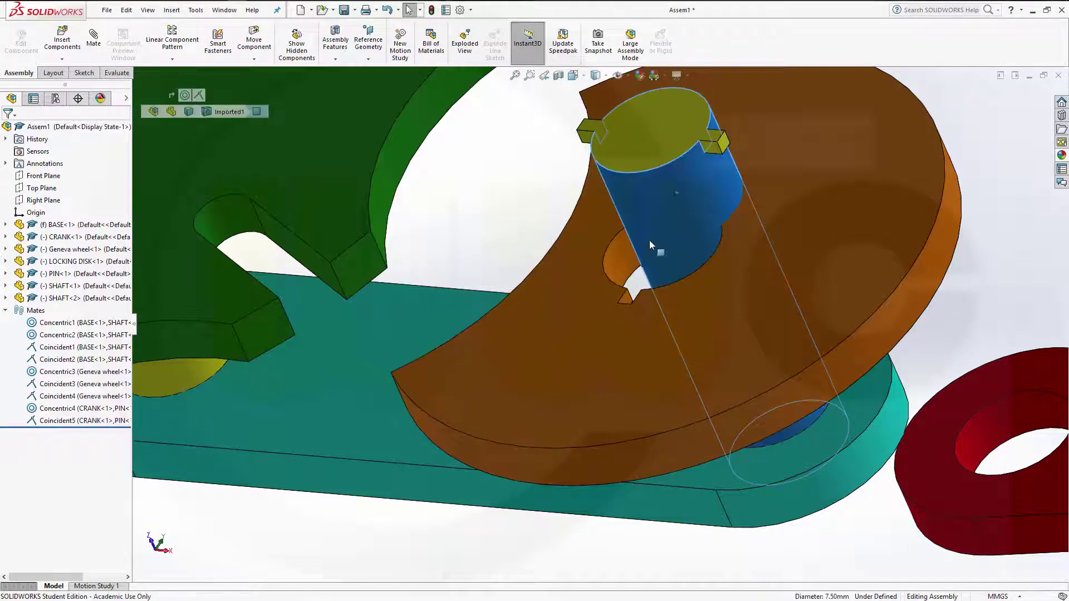
{"action": "left_click", "coordinate": [618, 266], "text": "ctrl"}
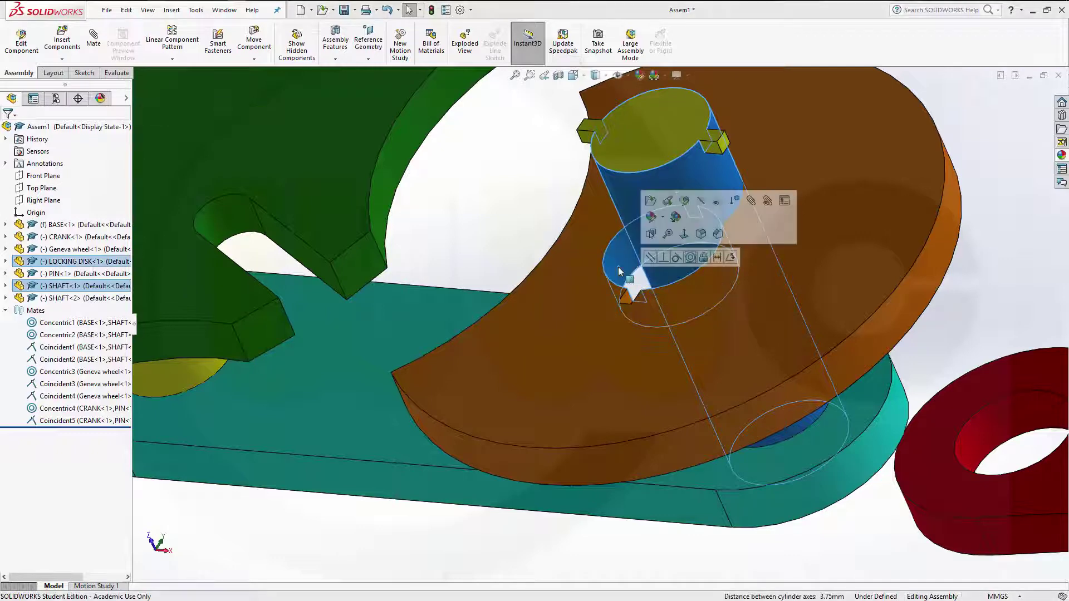
{"action": "left_click", "coordinate": [689, 257]}
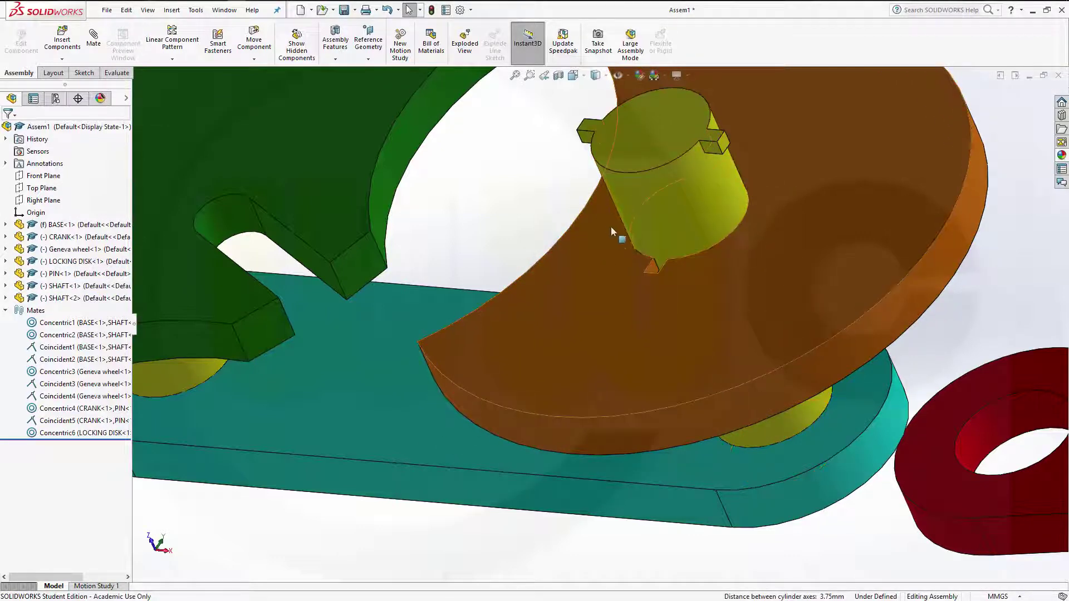
Add a coincident mate between the key face on the right shaft and the matching keyway face in the locking disk
{"action": "left_click", "coordinate": [709, 148]}
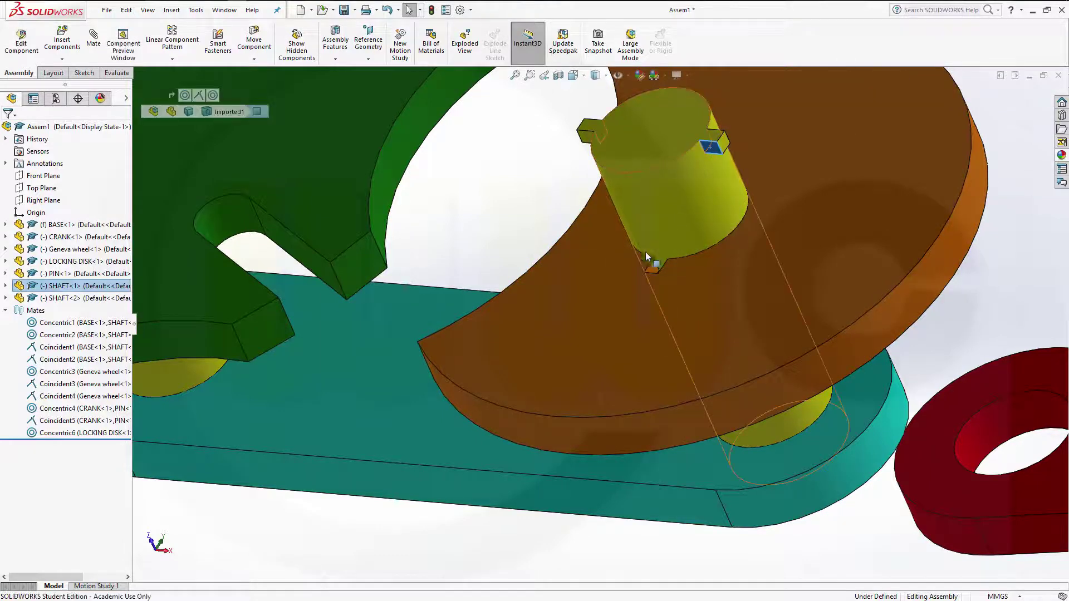
{"action": "scroll", "coordinate": [650, 261], "scroll_direction": "down", "scroll_amount": 3}
{"action": "left_click", "coordinate": [648, 284], "text": "ctrl"}
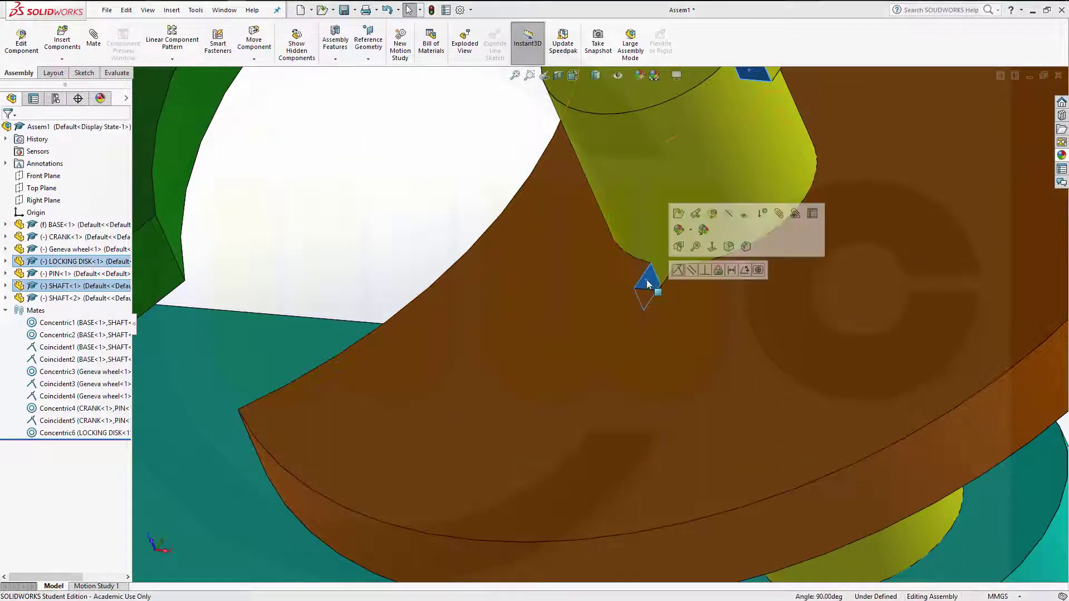
{"action": "left_click", "coordinate": [682, 269]}
Add a coincident mate between the top face of the locking disk and the end face of its shaft
{"action": "scroll", "coordinate": [713, 346], "scroll_direction": "up", "scroll_amount": 5}
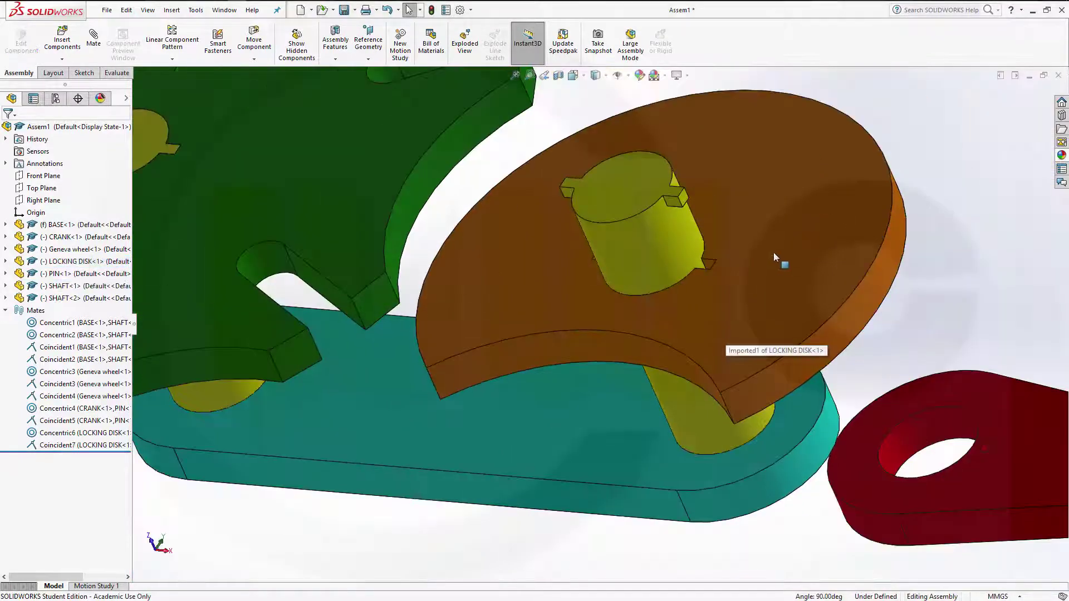
{"action": "left_click", "coordinate": [745, 201]}
{"action": "left_click", "coordinate": [635, 189], "text": "ctrl"}
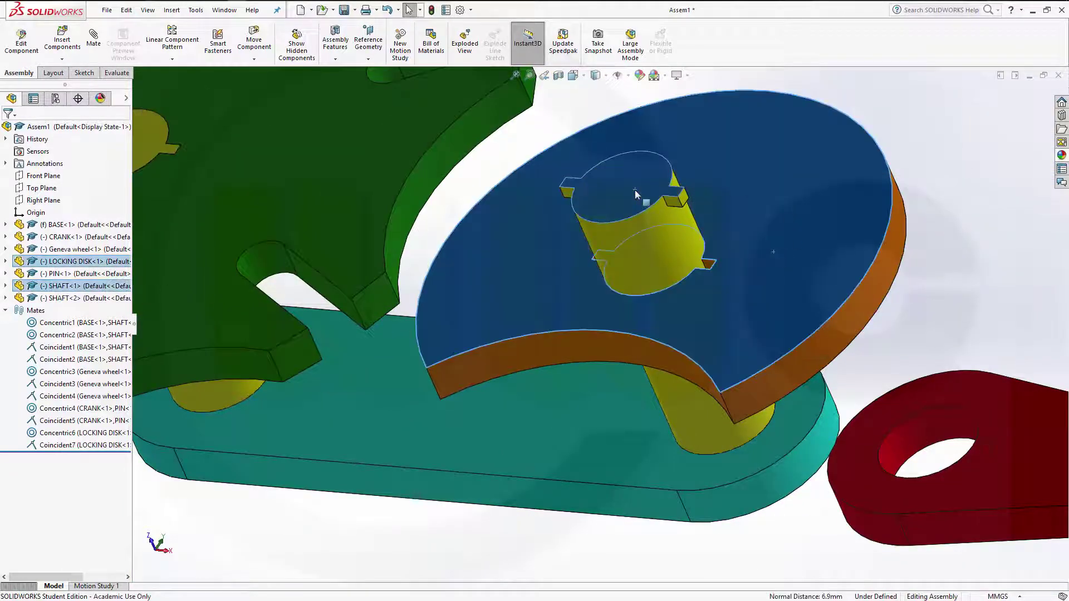
{"action": "left_click", "coordinate": [667, 181]}
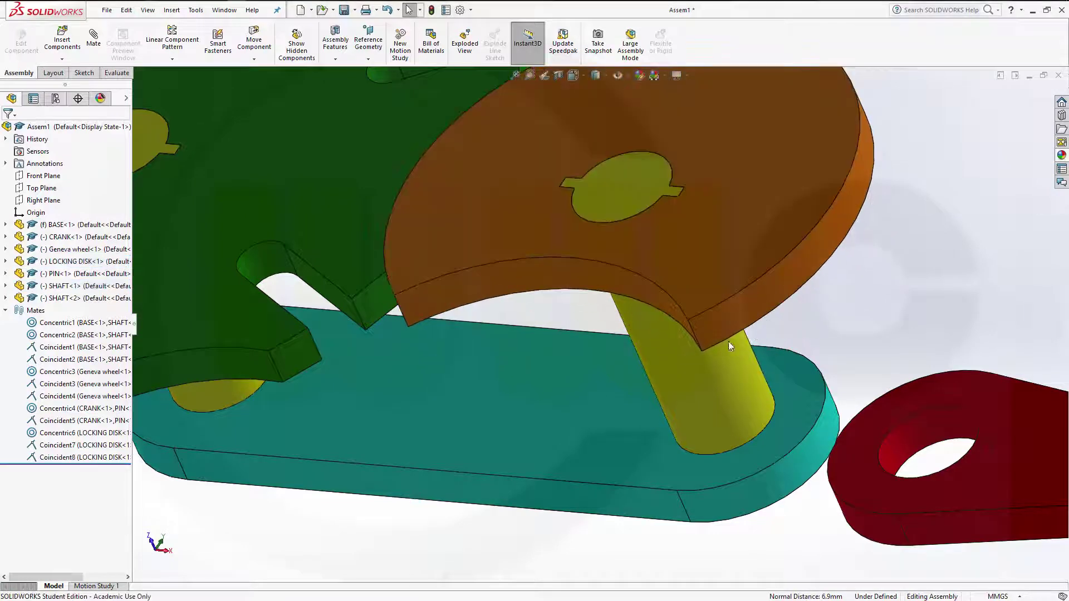
Add a concentric mate between the small peg under the locking disk and the small hole beside the crank's large hole
{"action": "scroll", "coordinate": [829, 364], "scroll_direction": "down", "scroll_amount": 3}
{"action": "scroll", "coordinate": [835, 385], "scroll_direction": "down", "scroll_amount": 2}
{"action": "scroll", "coordinate": [891, 429], "scroll_direction": "up", "scroll_amount": 5}
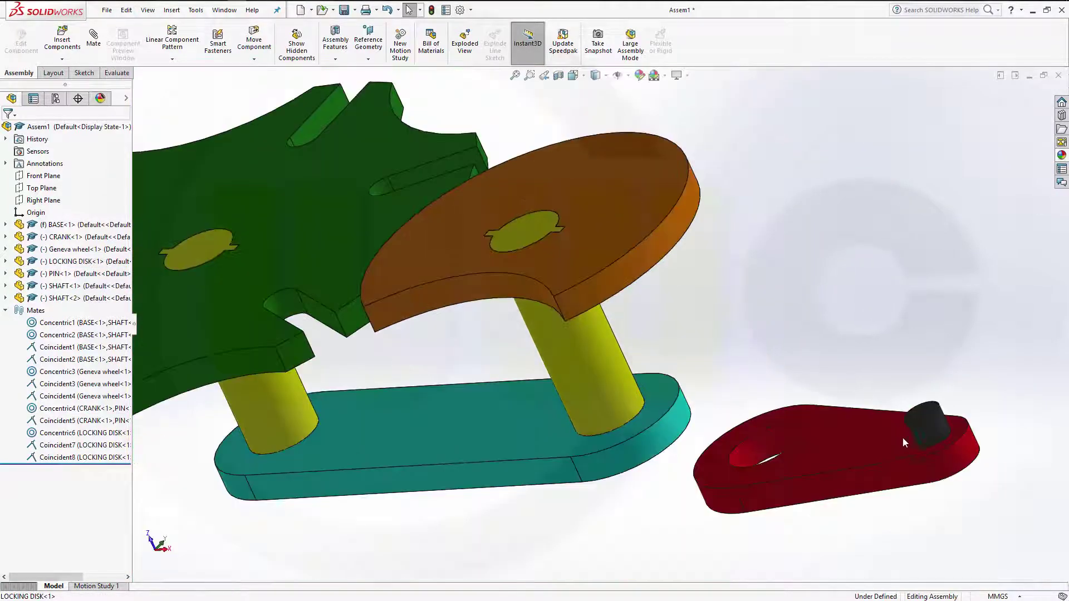
{"action": "middle_click_drag", "start_coordinate": [898, 504], "coordinate": [896, 454]}
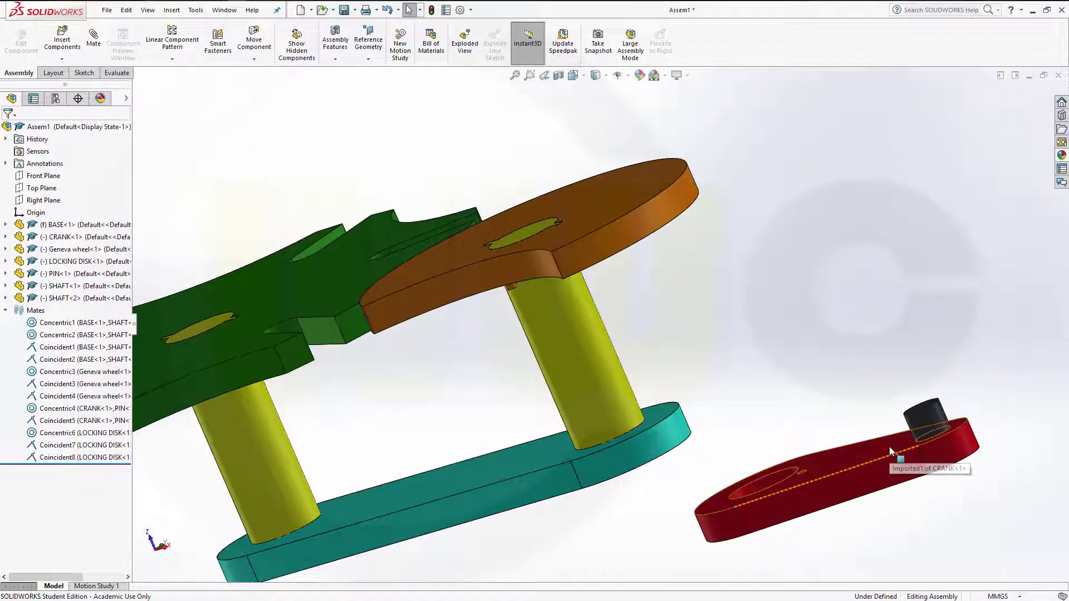
{"action": "scroll", "coordinate": [489, 319], "scroll_direction": "up", "scroll_amount": 2}
{"action": "scroll", "coordinate": [590, 356], "scroll_direction": "down", "scroll_amount": 6}
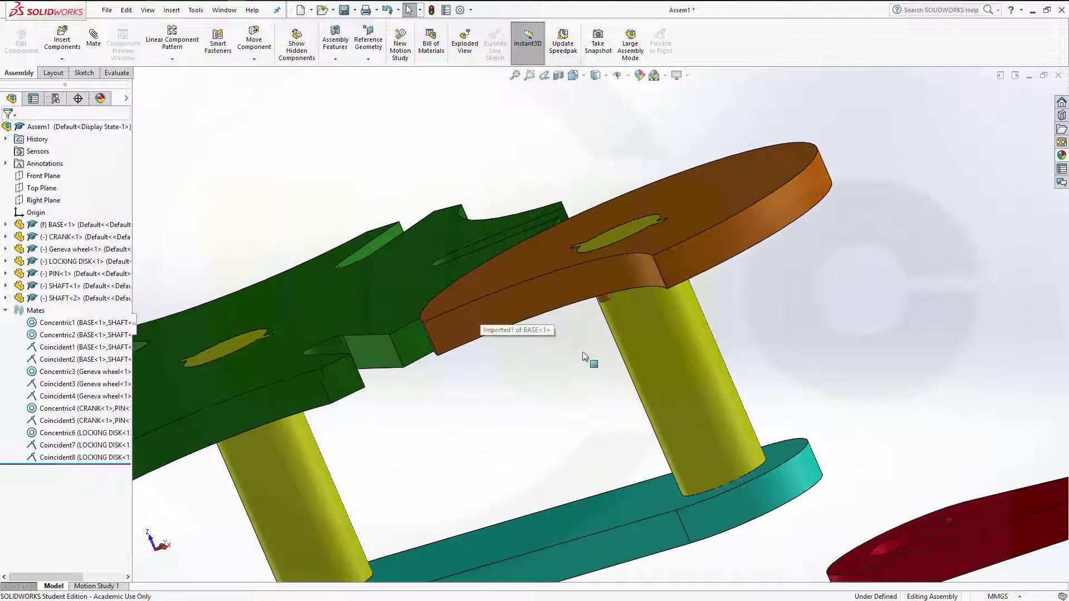
{"action": "middle_click_drag", "start_coordinate": [649, 292], "coordinate": [627, 229]}
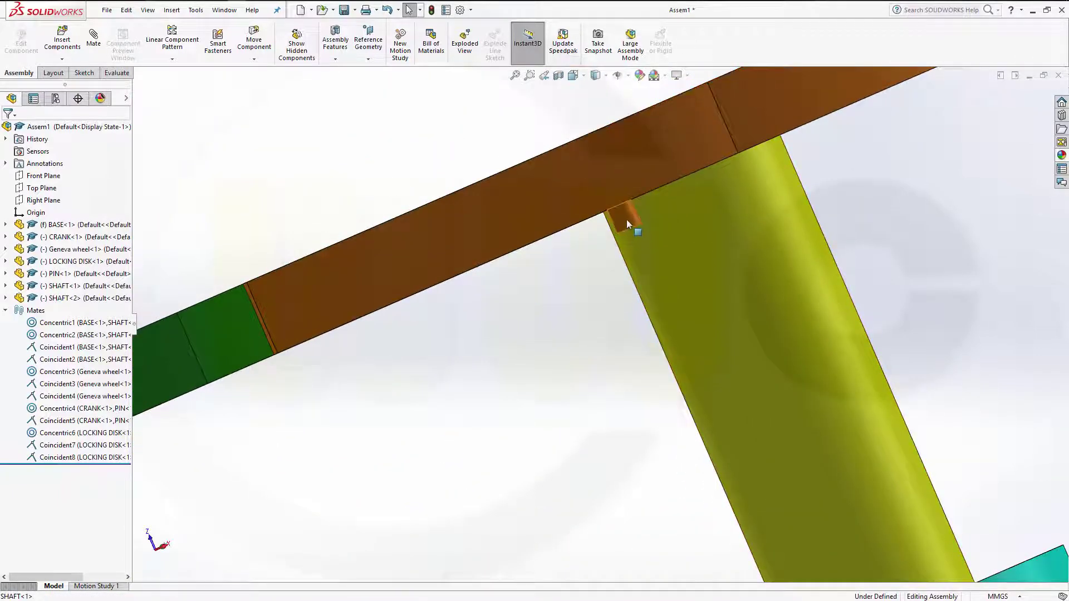
{"action": "left_click", "coordinate": [626, 219]}
{"action": "scroll", "coordinate": [860, 419], "scroll_direction": "up", "scroll_amount": 5}
{"action": "middle_click_drag", "start_coordinate": [861, 419], "coordinate": [913, 483]}
{"action": "scroll", "coordinate": [815, 433], "scroll_direction": "down", "scroll_amount": 8}
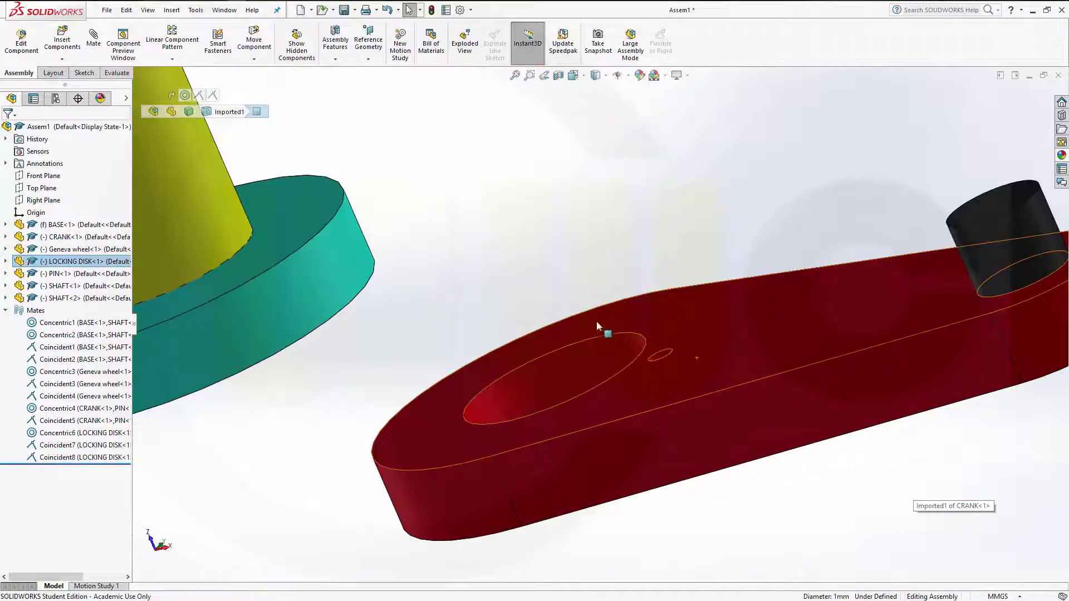
{"action": "left_click", "coordinate": [707, 379], "text": "ctrl"}
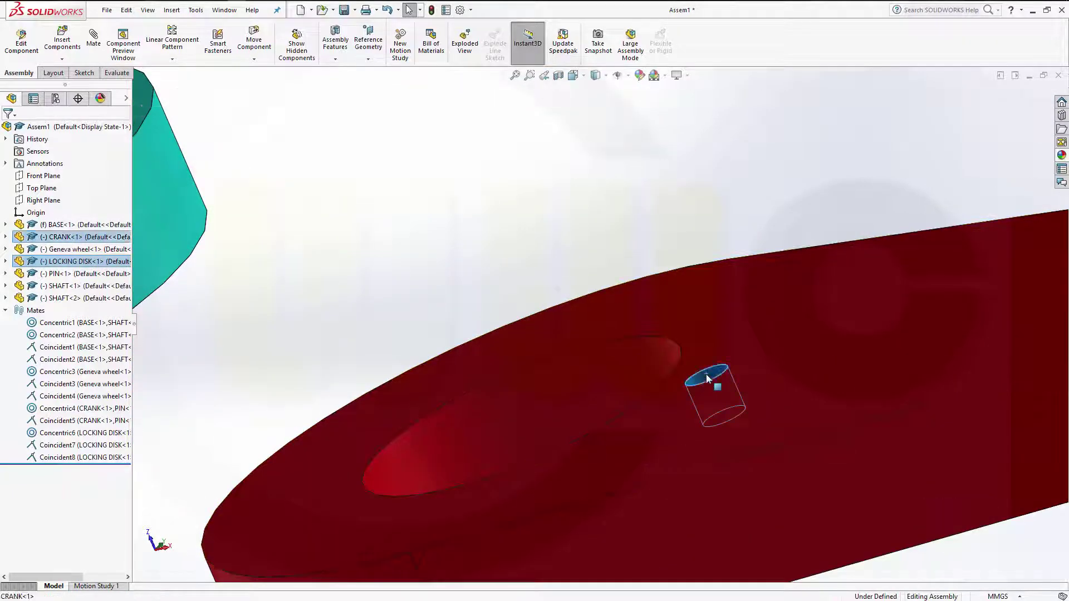
{"action": "left_click", "coordinate": [778, 366]}
Add a coincident mate between the crank's upper face and the underside of the locking disk
{"action": "scroll", "coordinate": [590, 346], "scroll_direction": "up", "scroll_amount": 8}
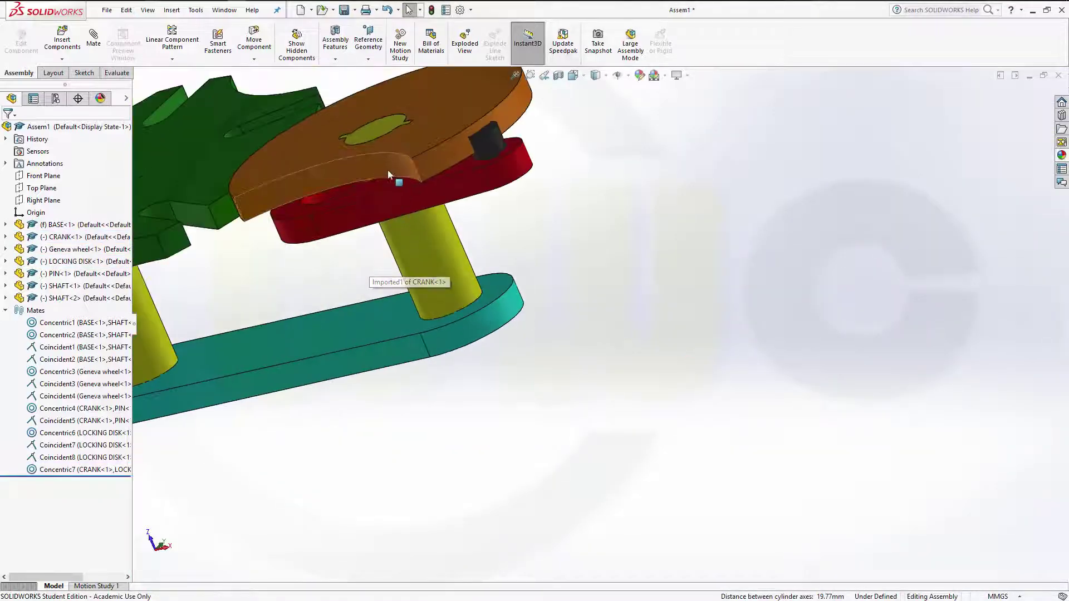
{"action": "middle_click_drag", "start_coordinate": [388, 173], "coordinate": [381, 195]}
{"action": "left_click", "coordinate": [379, 192]}
{"action": "middle_click_drag", "start_coordinate": [565, 279], "coordinate": [286, 148]}
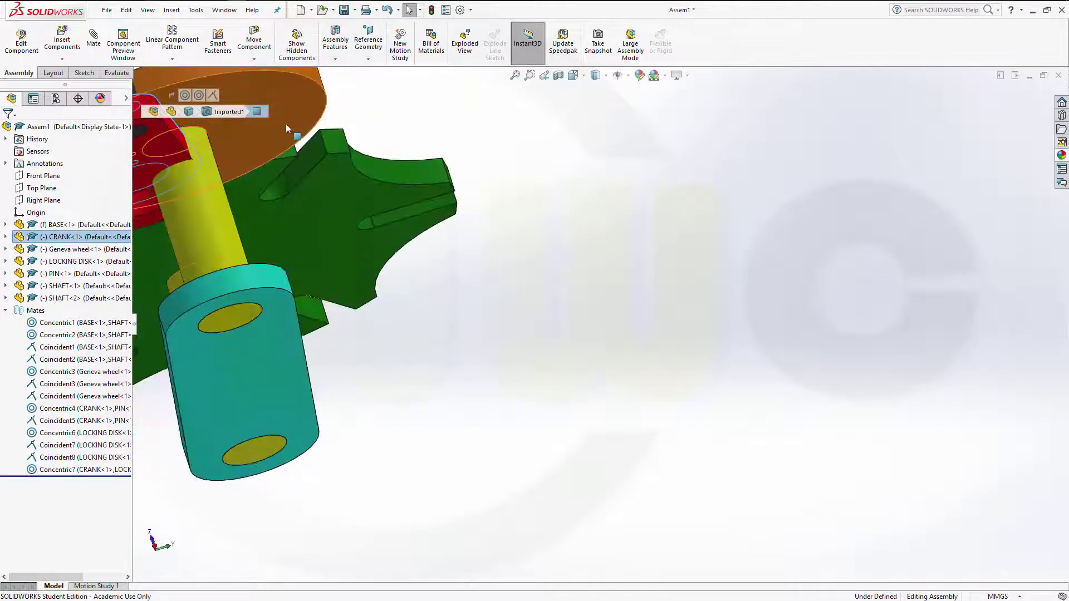
{"action": "left_click", "coordinate": [286, 128], "text": "ctrl"}
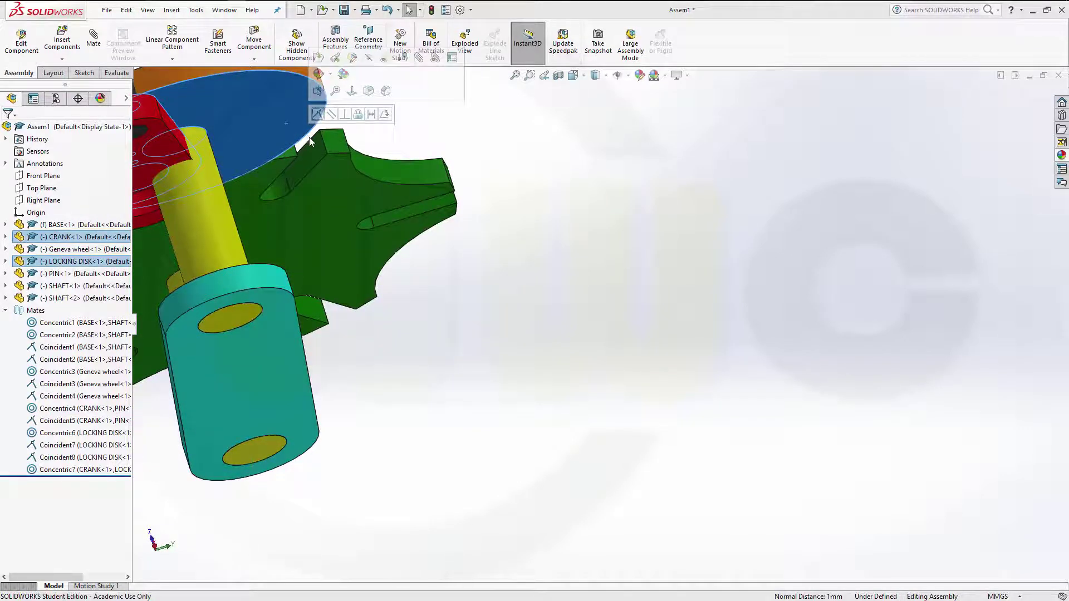
{"action": "left_click", "coordinate": [317, 115]}
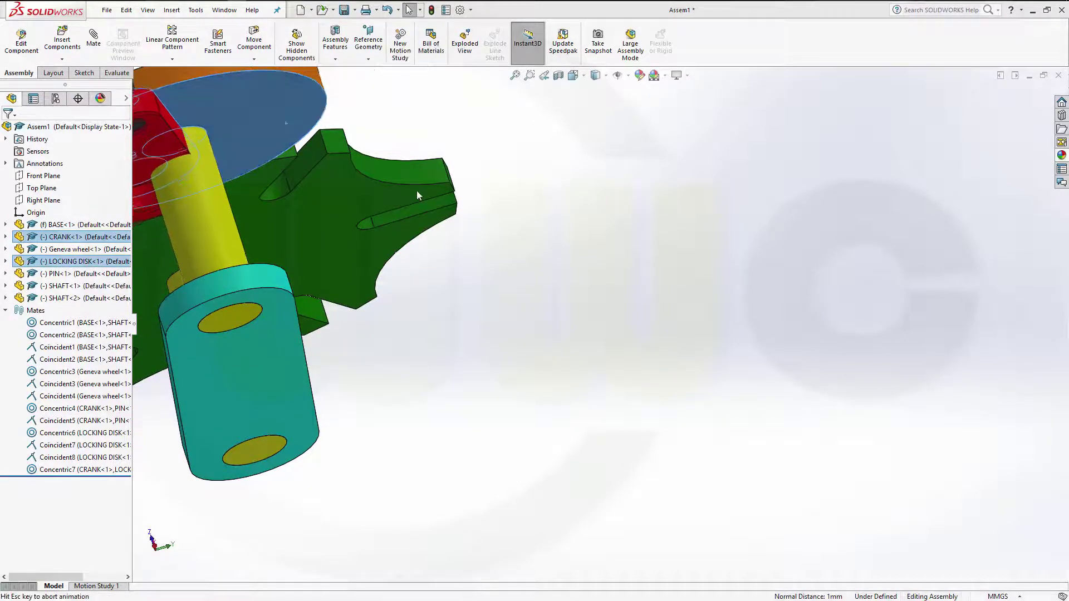
Add a concentric mate between the crank's large hole and the right shaft
{"action": "middle_click_drag", "start_coordinate": [448, 290], "coordinate": [537, 262]}
{"action": "scroll", "coordinate": [345, 200], "scroll_direction": "up", "scroll_amount": 3}
{"action": "scroll", "coordinate": [440, 340], "scroll_direction": "down", "scroll_amount": 5}
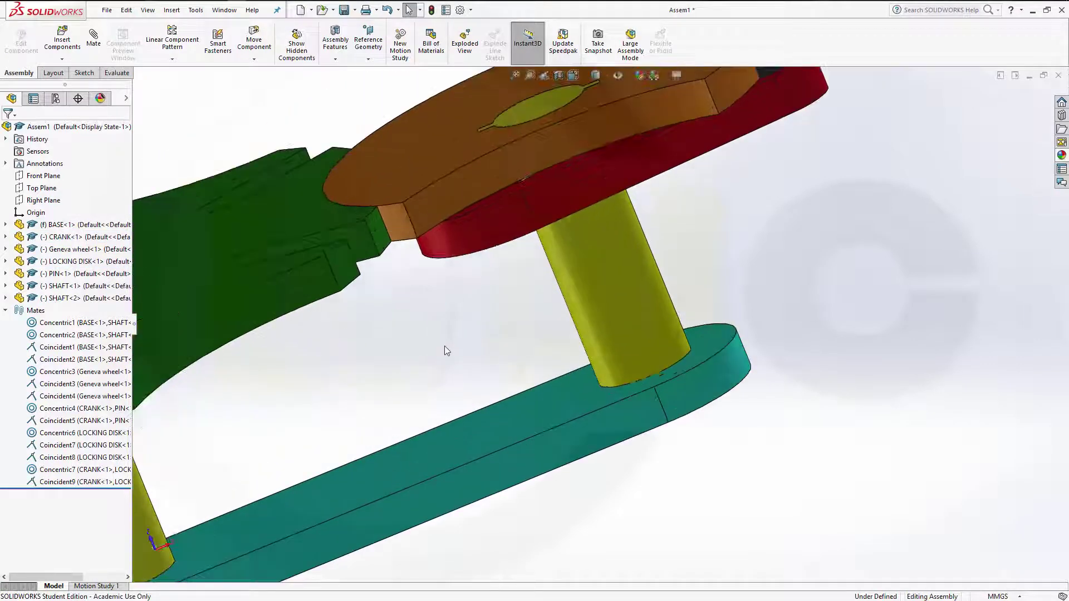
{"action": "middle_click_drag", "start_coordinate": [469, 241], "coordinate": [453, 186]}
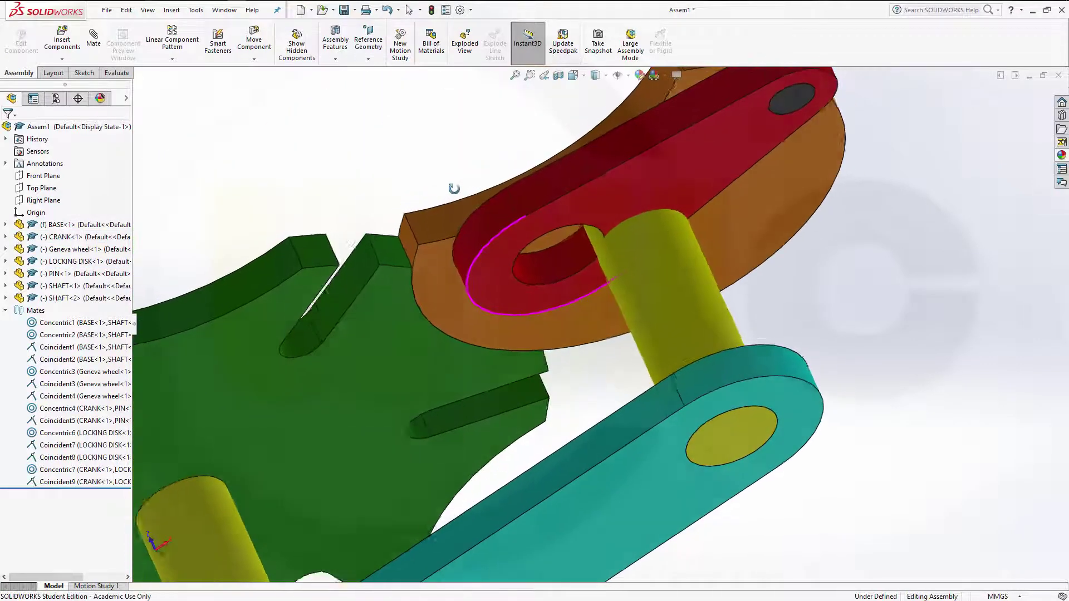
{"action": "left_click", "coordinate": [551, 266]}
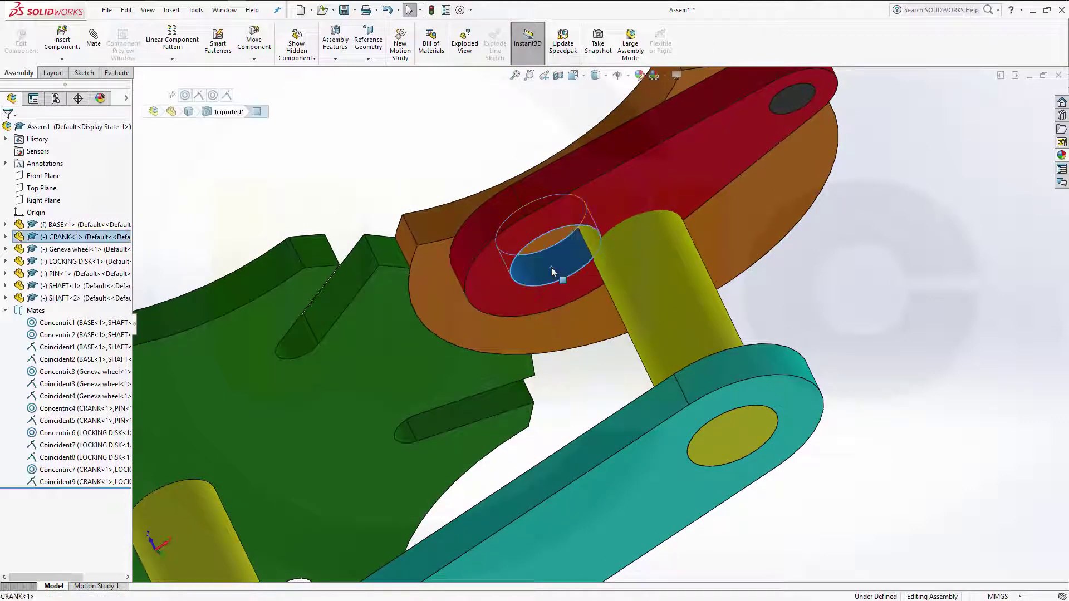
{"action": "left_click", "coordinate": [665, 289], "text": "ctrl"}
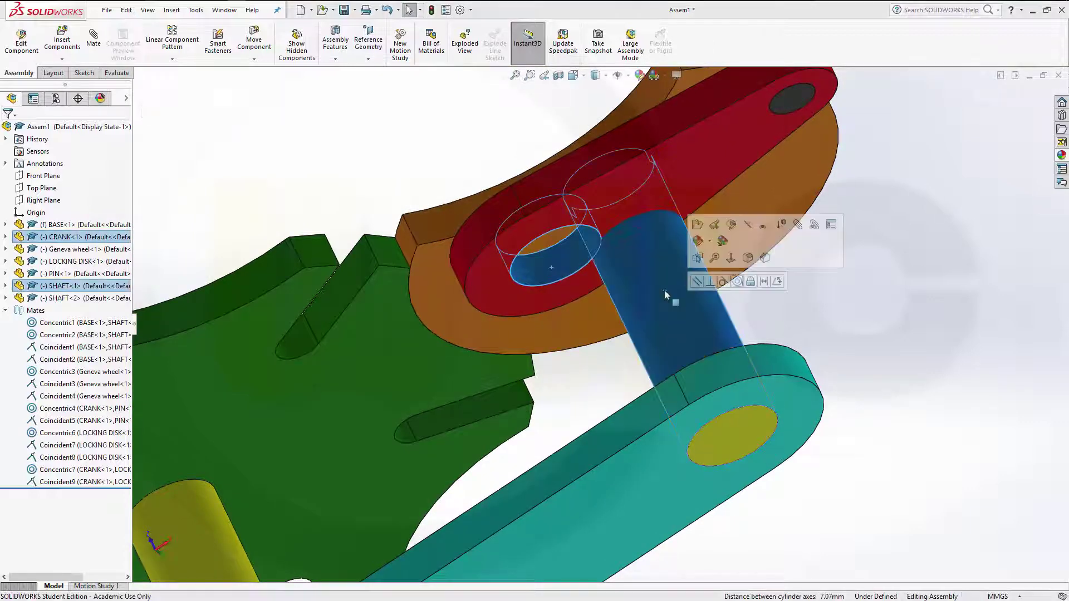
{"action": "left_click", "coordinate": [737, 281]}
Try to add a tangent mate between a side face of a Geneva wheel slot and the crank pin's cylindrical face
{"action": "middle_click_drag", "start_coordinate": [757, 275], "coordinate": [445, 290]}
{"action": "scroll", "coordinate": [473, 284], "scroll_direction": "down", "scroll_amount": 5}
{"action": "middle_click_drag", "start_coordinate": [579, 271], "coordinate": [546, 322]}
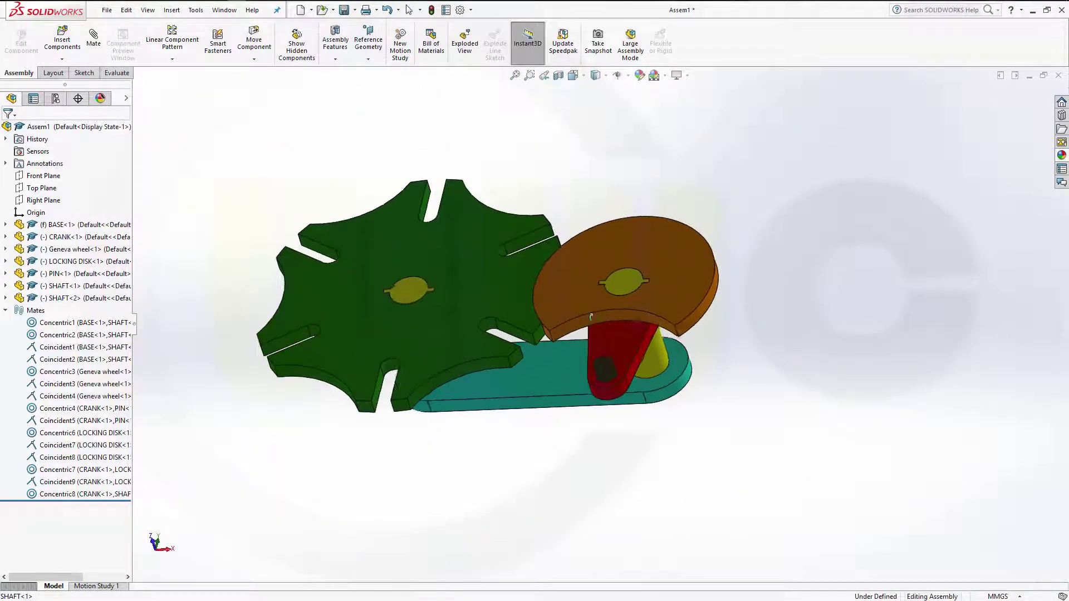
{"action": "scroll", "coordinate": [545, 322], "scroll_direction": "down", "scroll_amount": 3}
{"action": "scroll", "coordinate": [544, 327], "scroll_direction": "up", "scroll_amount": 4}
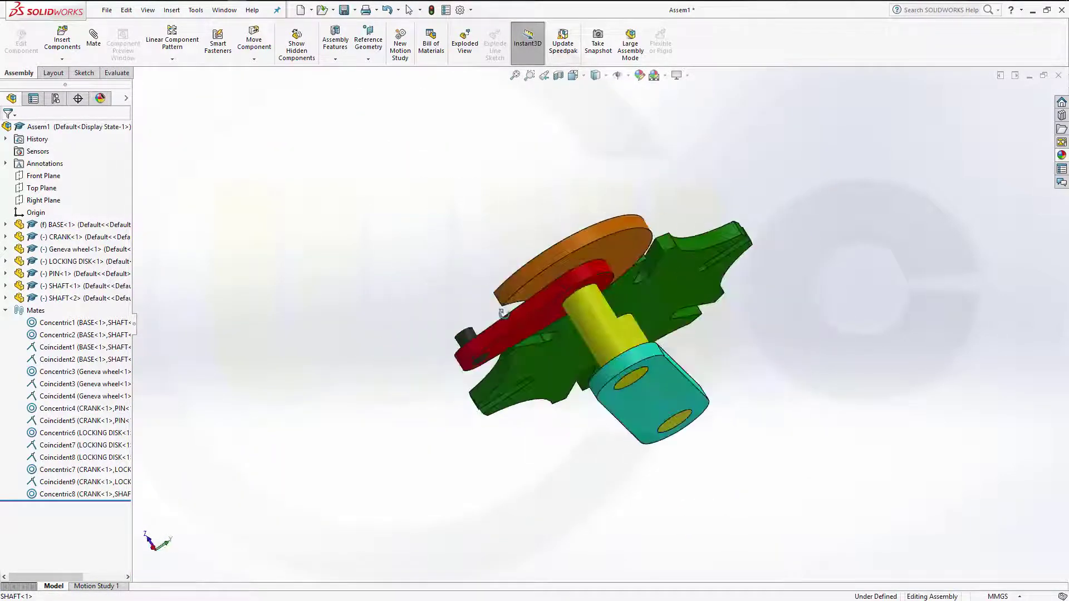
{"action": "middle_click_drag", "start_coordinate": [502, 313], "coordinate": [722, 346]}
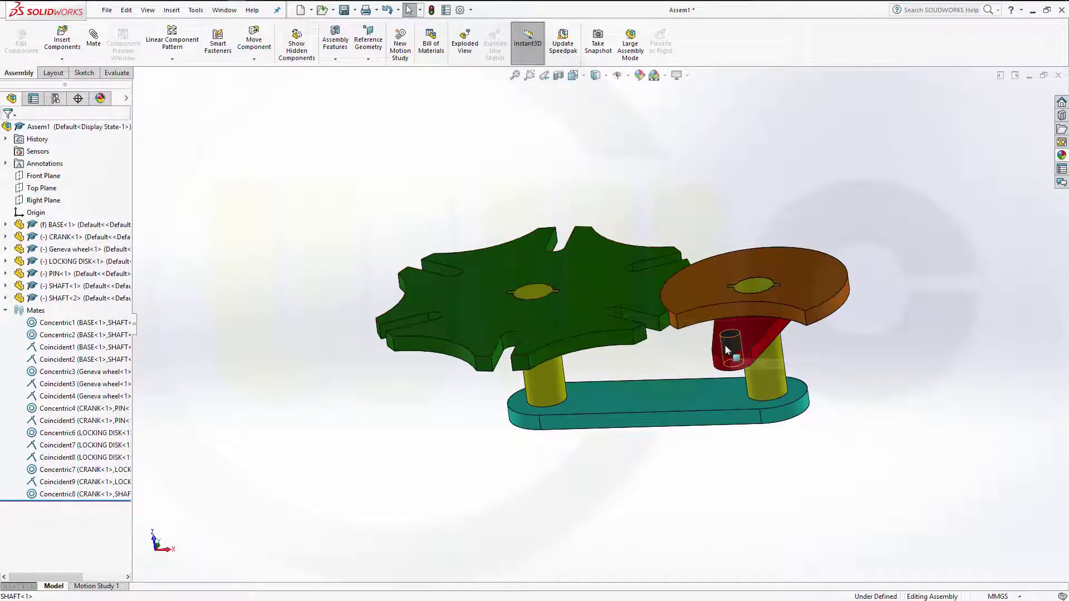
{"action": "scroll", "coordinate": [717, 367], "scroll_direction": "down", "scroll_amount": 3}
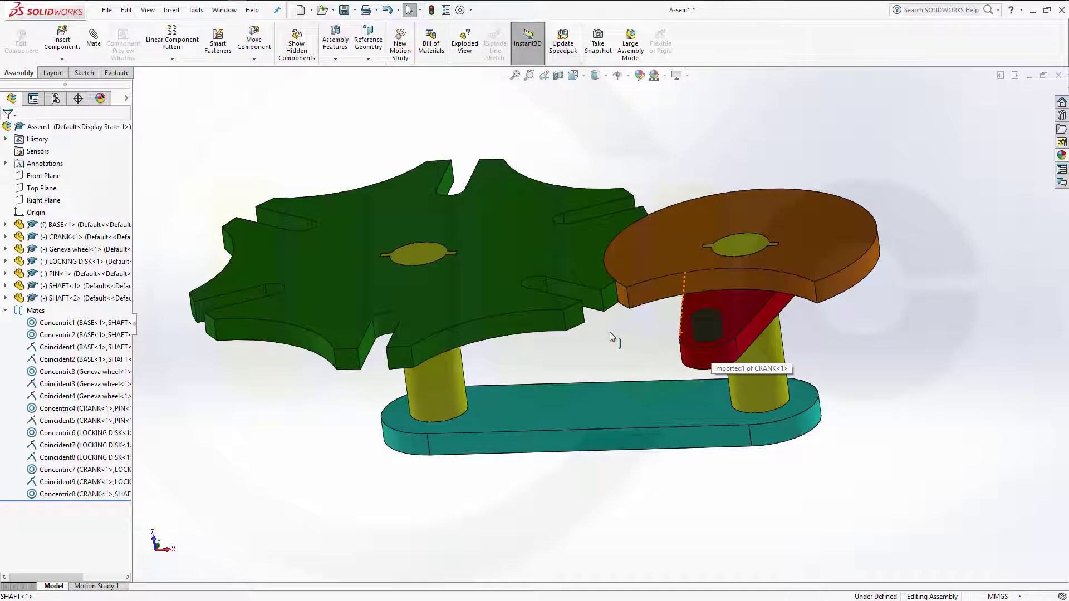
{"action": "left_click", "coordinate": [594, 304]}
{"action": "left_click", "coordinate": [707, 335], "text": "ctrl"}
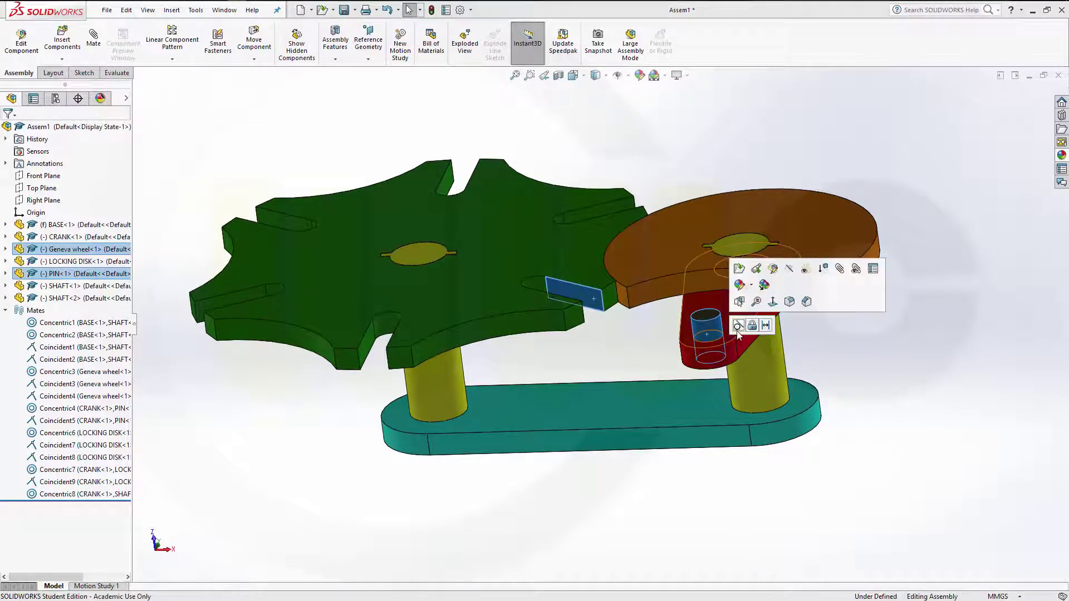
{"action": "left_click", "coordinate": [737, 325]}
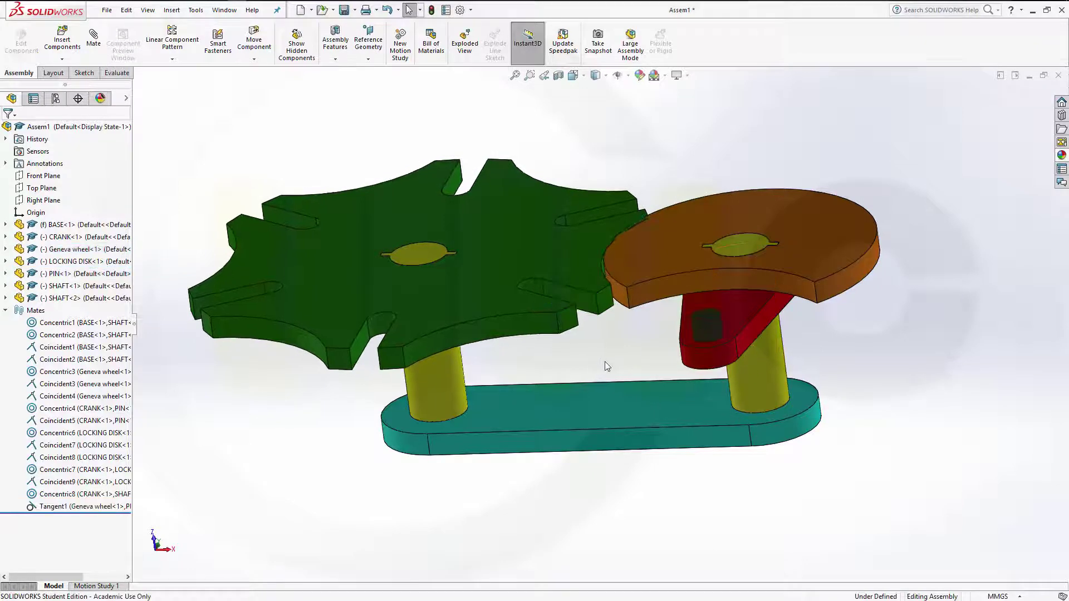
Delete the tangent mate between the Geneva wheel and the pin
{"action": "middle_click_drag", "start_coordinate": [604, 365], "coordinate": [613, 408]}
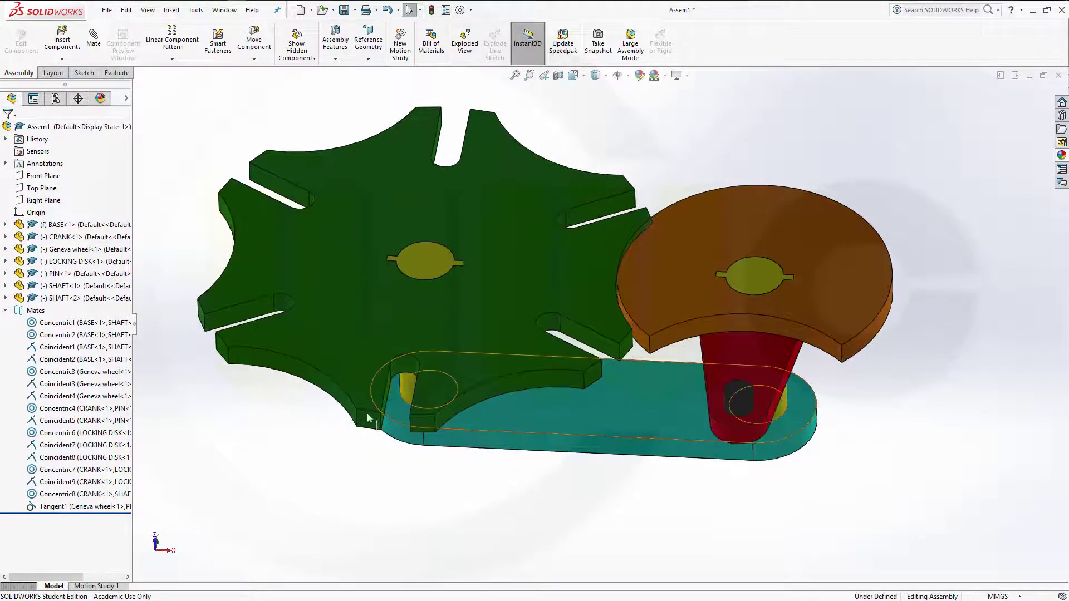
{"action": "left_click", "coordinate": [48, 507]}
{"action": "right_click", "coordinate": [51, 512]}
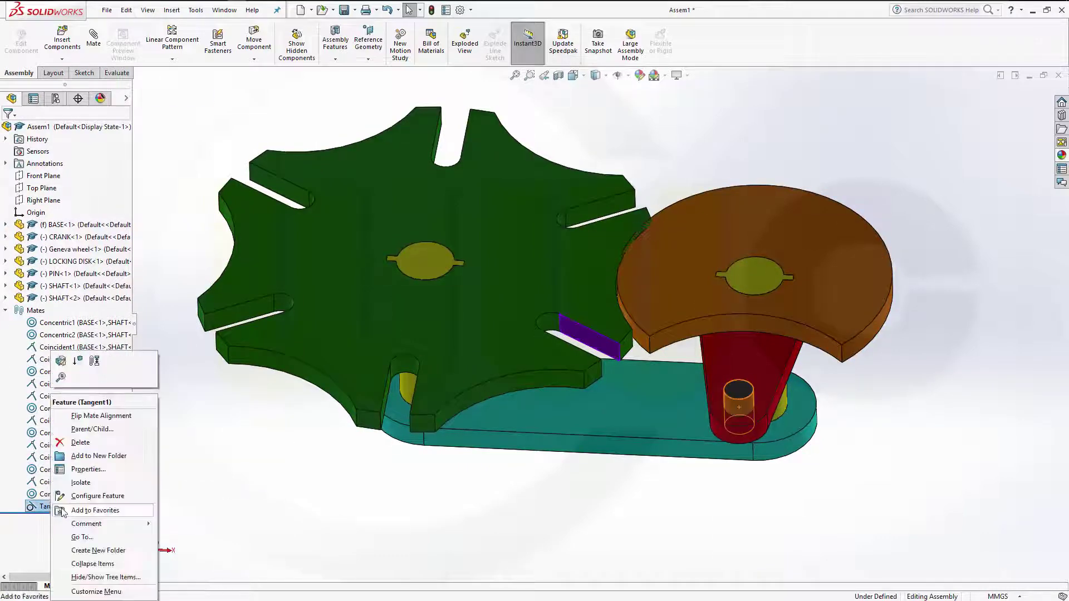
{"action": "left_click", "coordinate": [251, 468]}
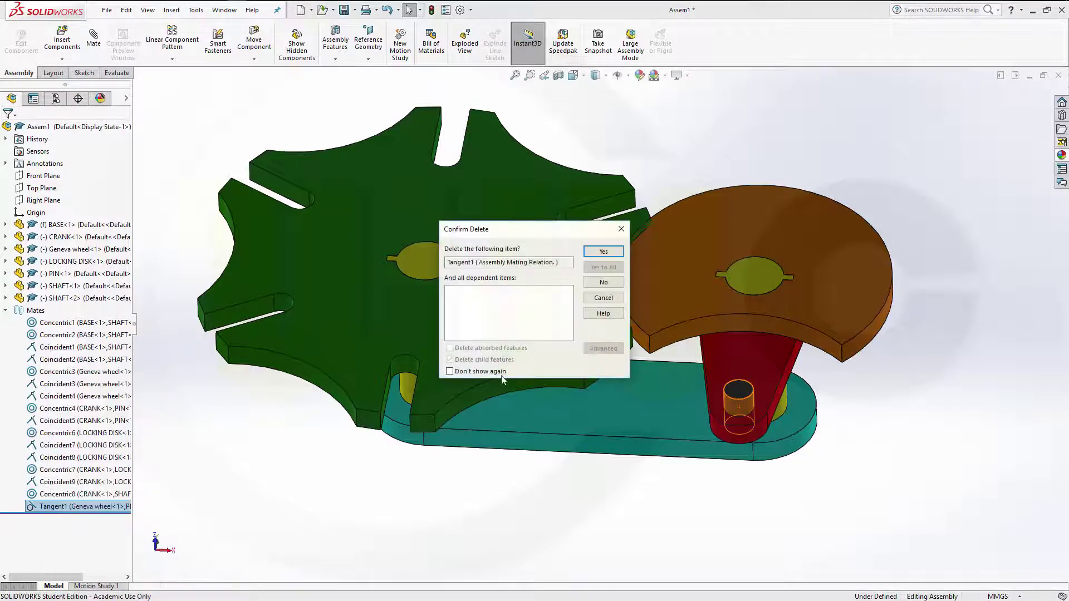
{"action": "left_click", "coordinate": [603, 251]}
Rotate the locking disk and crank so the pin sits at the mouth of the nearest Geneva wheel slot
{"action": "left_click_drag", "start_coordinate": [850, 260], "coordinate": [820, 313]}
{"action": "key", "text": "Escape"}
{"action": "key", "text": "Escape"}
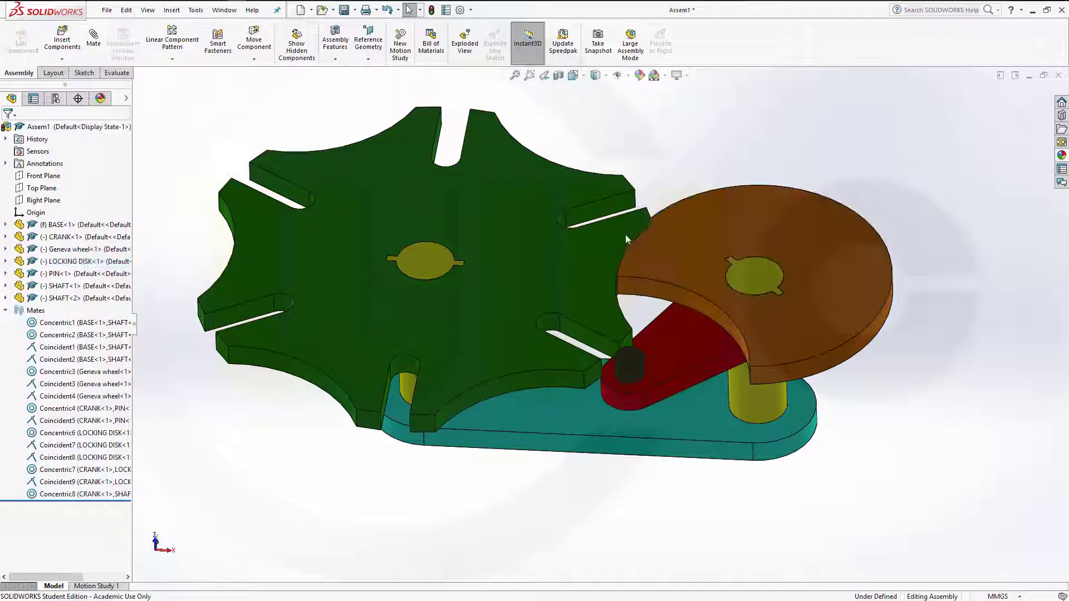
Add a tangent mate between the nearest Geneva slot's side face and the pin, and turn the locking disk to move the pin into the slot
{"action": "left_click", "coordinate": [612, 344]}
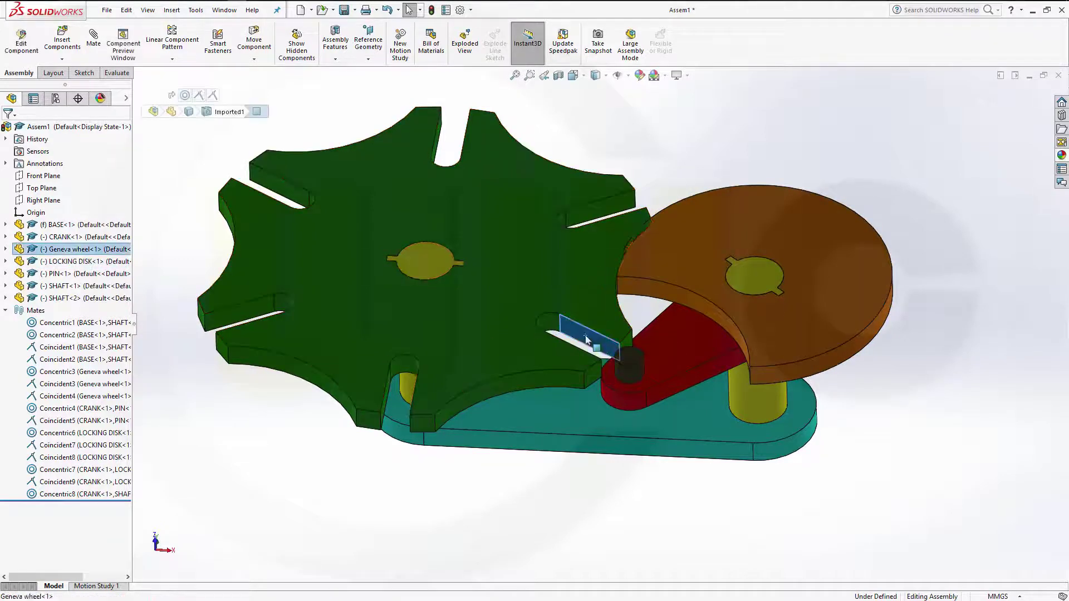
{"action": "left_click", "coordinate": [619, 379], "text": "ctrl"}
{"action": "left_click", "coordinate": [656, 361]}
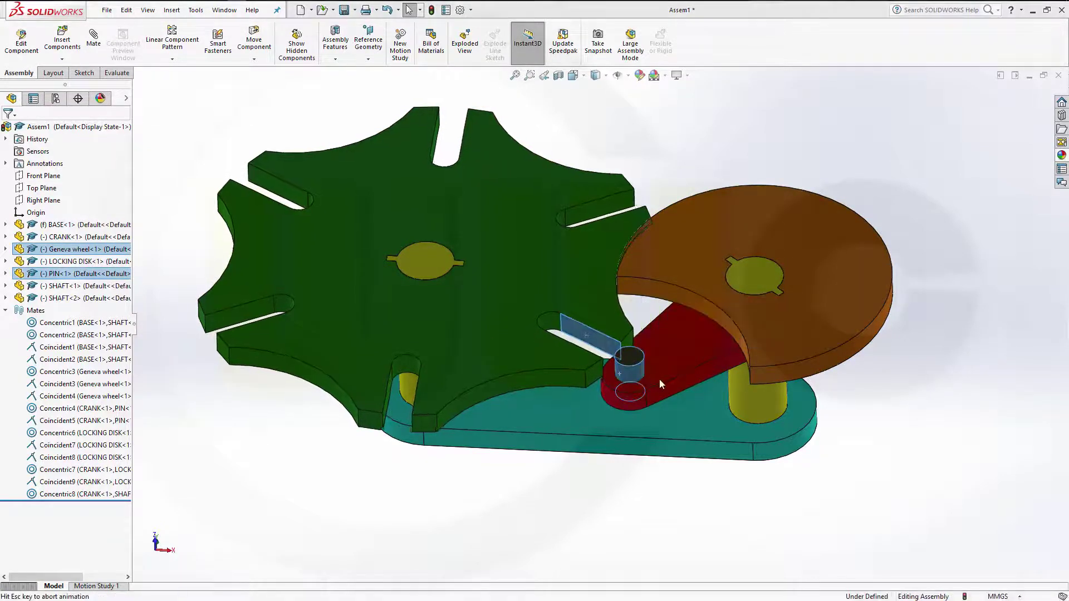
{"action": "left_click_drag", "start_coordinate": [809, 311], "coordinate": [829, 362]}
{"action": "left_click", "coordinate": [902, 405]}
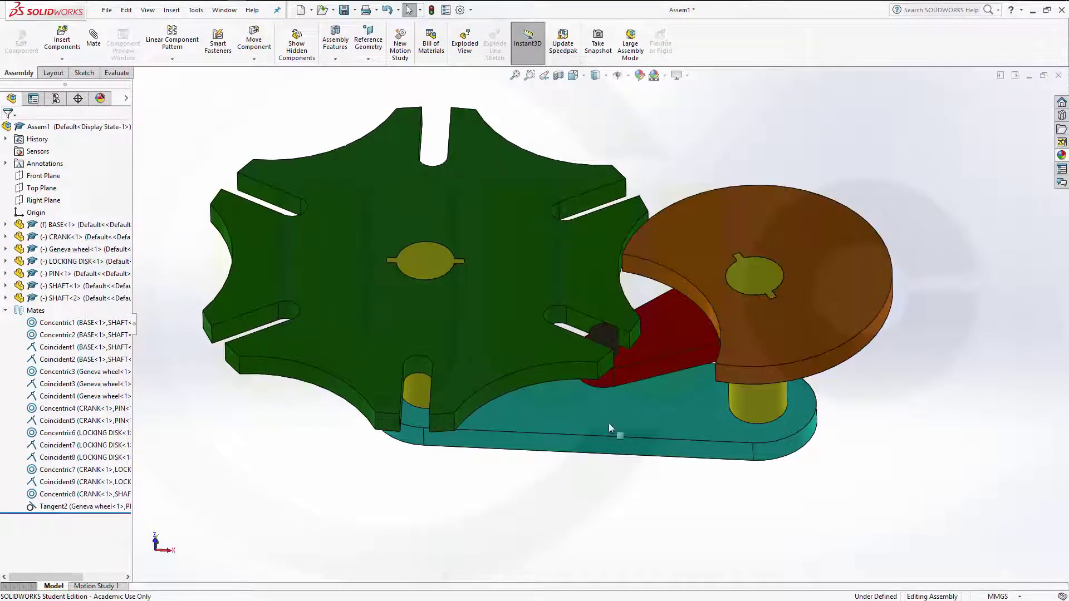
Suppress the tangent mate between the Geneva wheel and the pin
{"action": "left_click", "coordinate": [81, 506]}
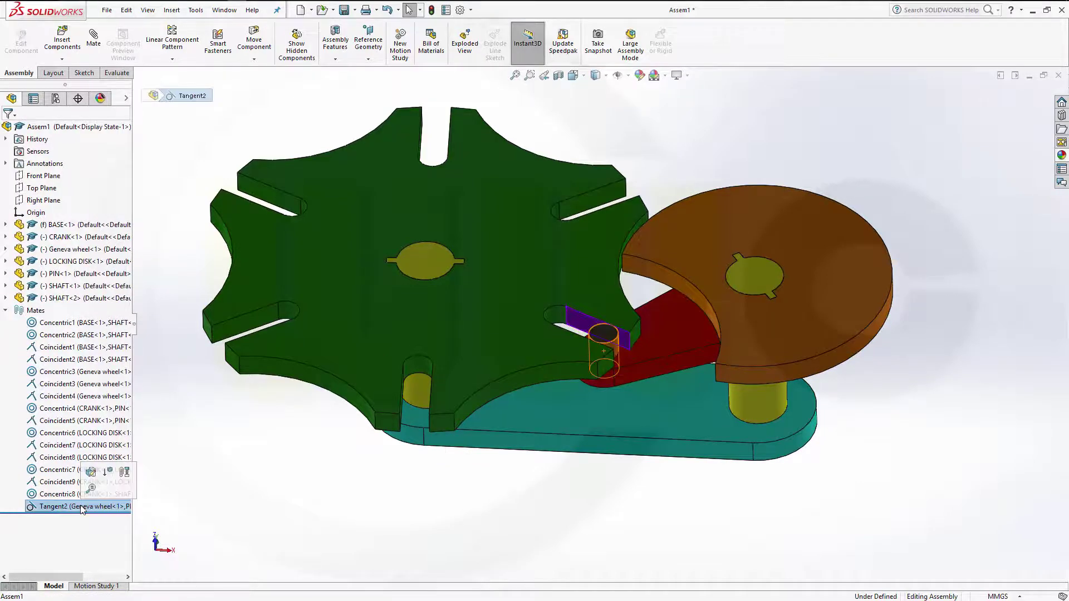
{"action": "left_click", "coordinate": [109, 474]}
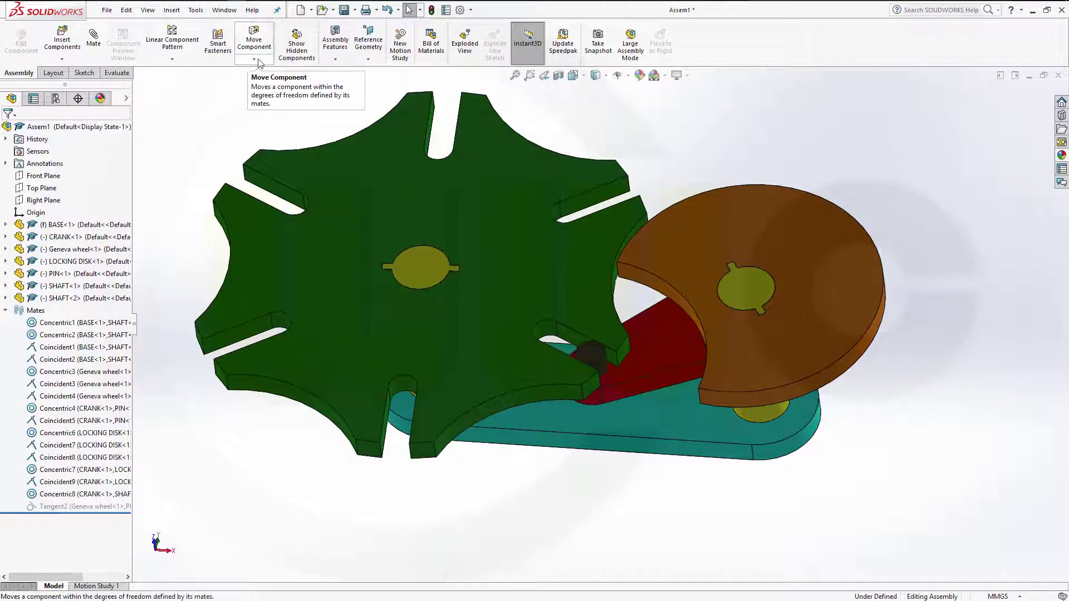
Rotate the locking disk using Physical Dynamics checked only between the Geneva wheel and the pin, driving the pin deep into the wheel's slot
{"action": "left_click", "coordinate": [256, 61]}
{"action": "left_click", "coordinate": [266, 87]}
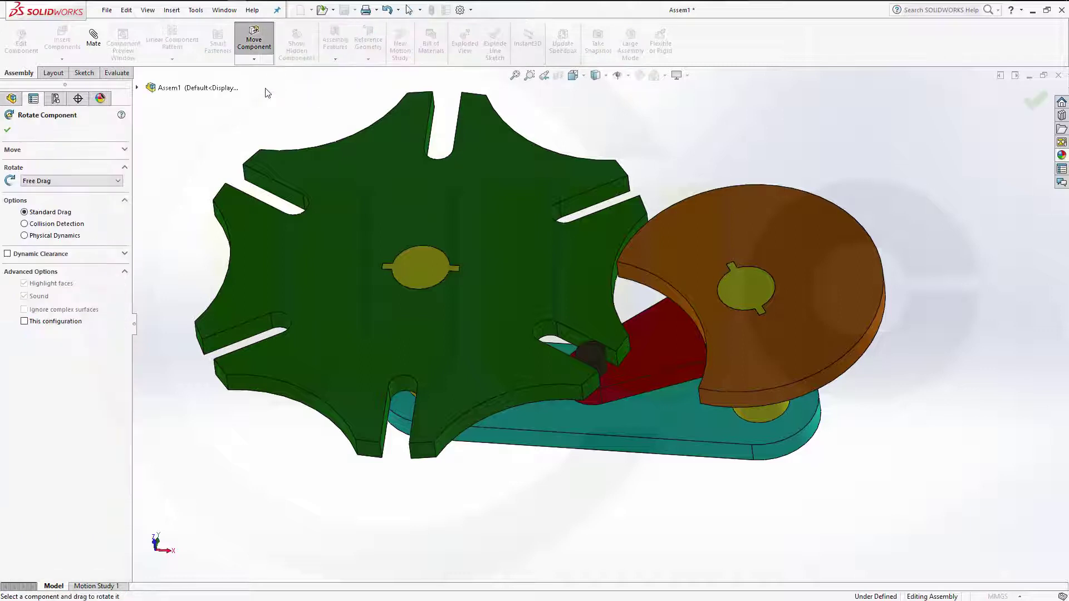
{"action": "left_click", "coordinate": [25, 236]}
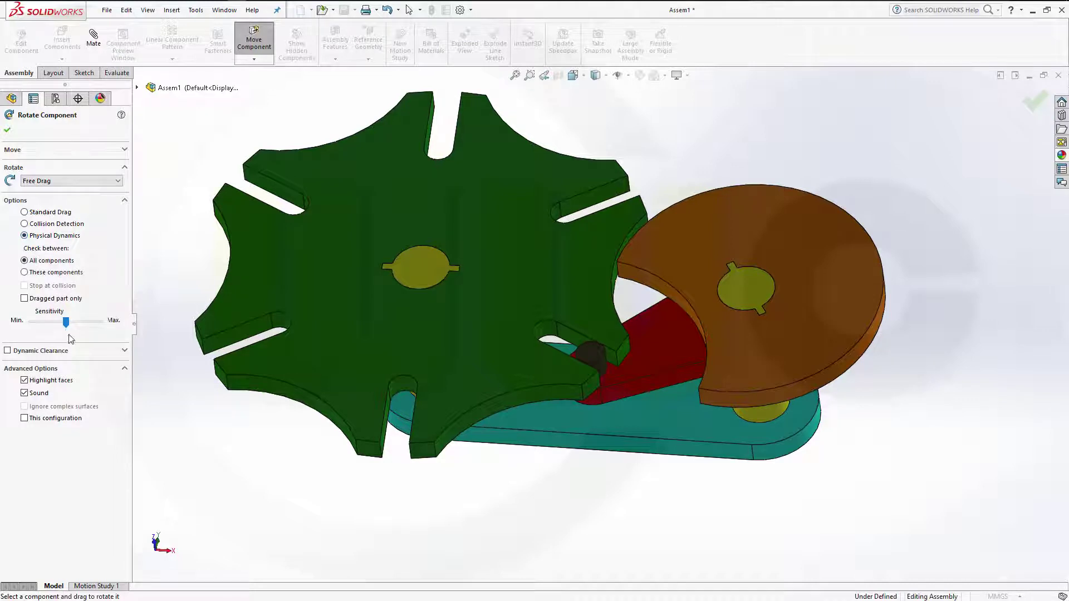
{"action": "left_click", "coordinate": [37, 273]}
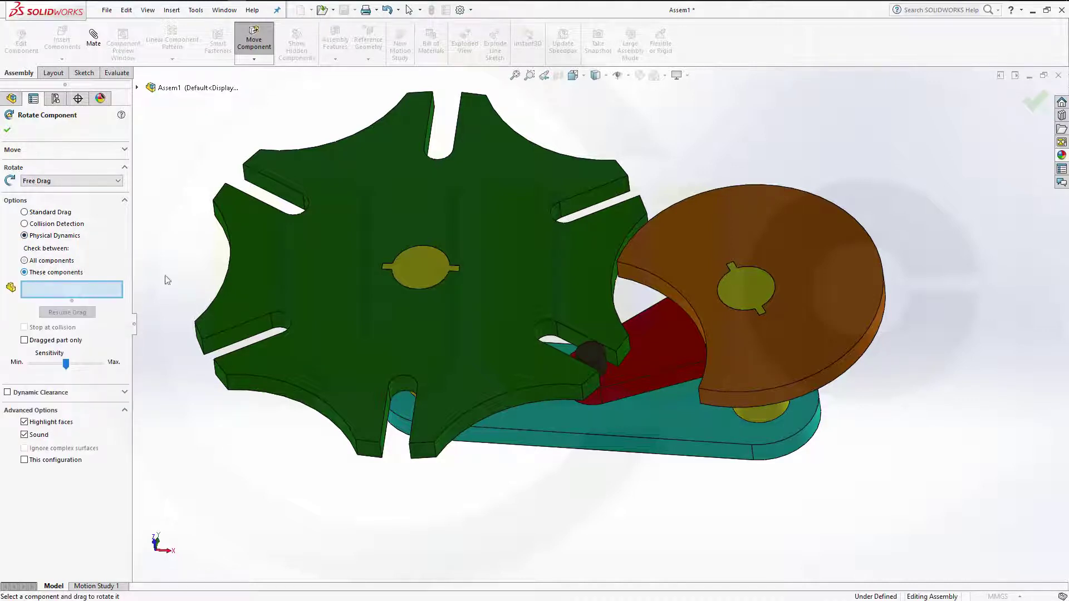
{"action": "left_click", "coordinate": [508, 217]}
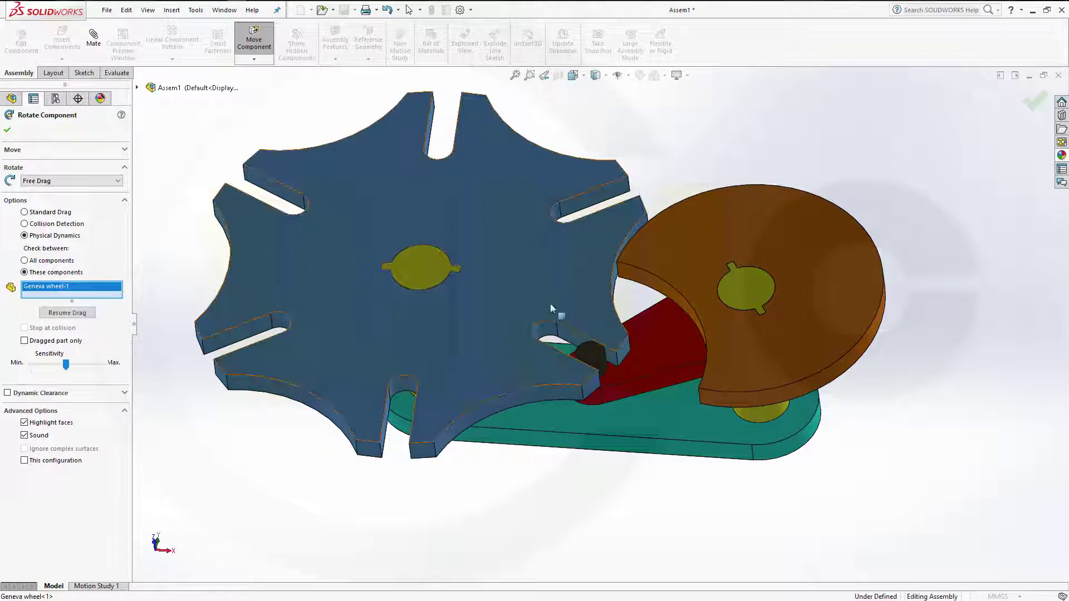
{"action": "left_click", "coordinate": [589, 353]}
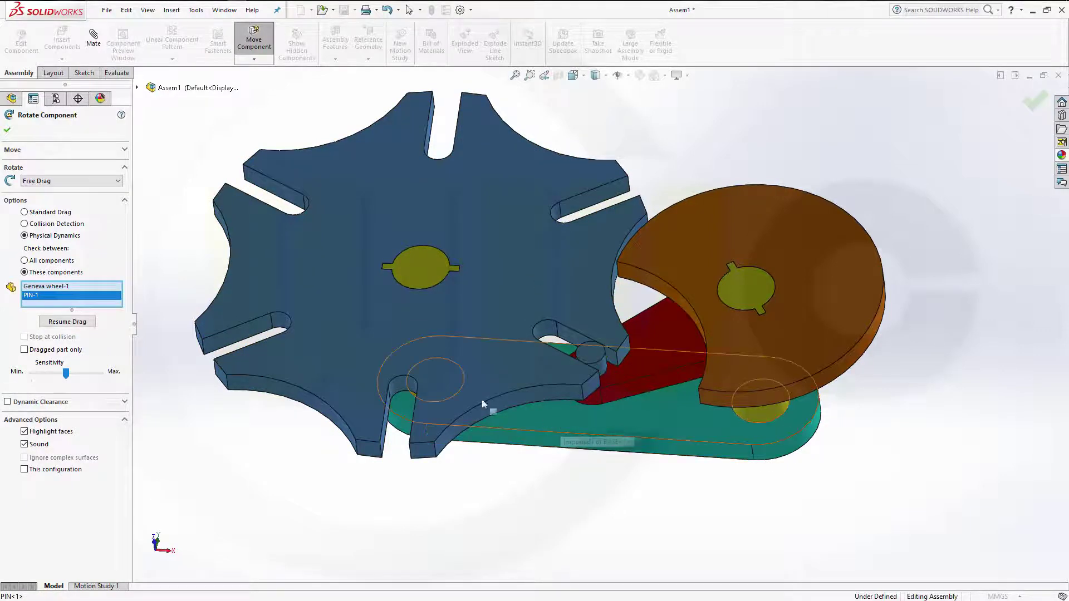
{"action": "left_click", "coordinate": [68, 322]}
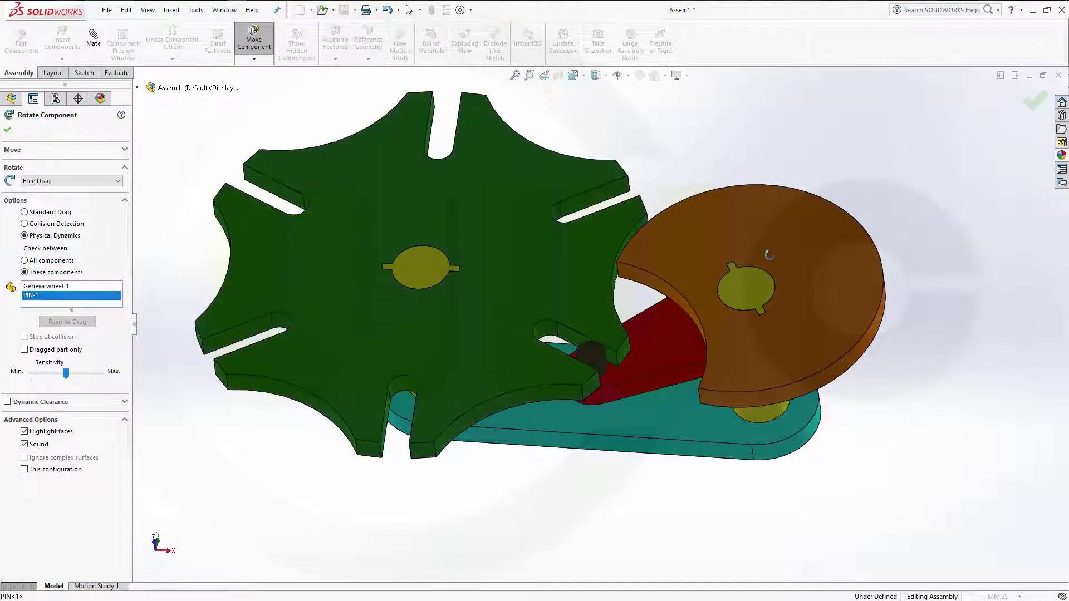
{"action": "left_click_drag", "start_coordinate": [778, 252], "coordinate": [806, 277]}
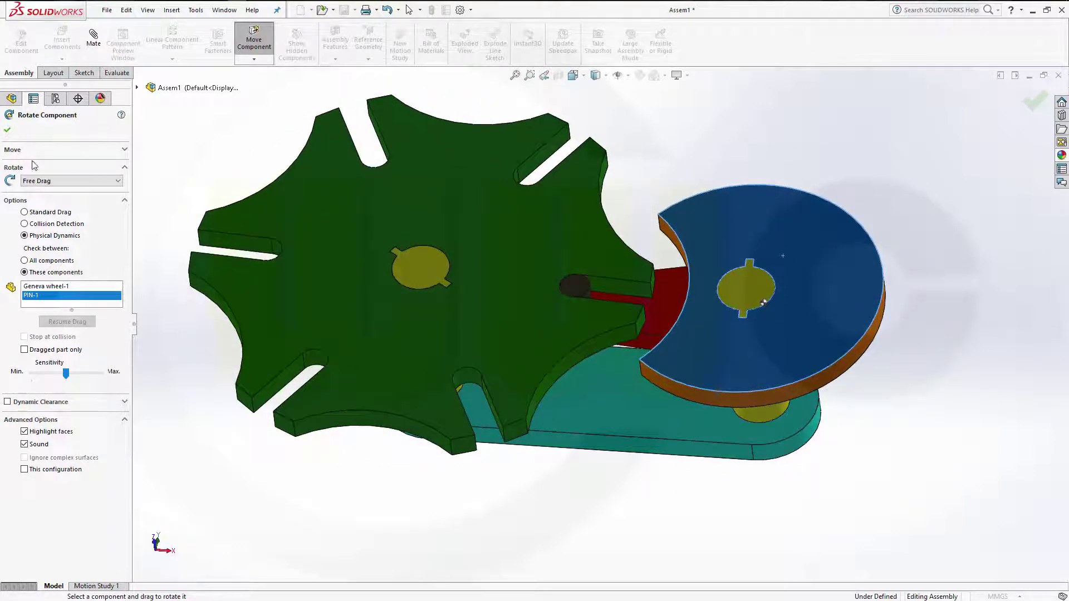
{"action": "left_click", "coordinate": [8, 131]}
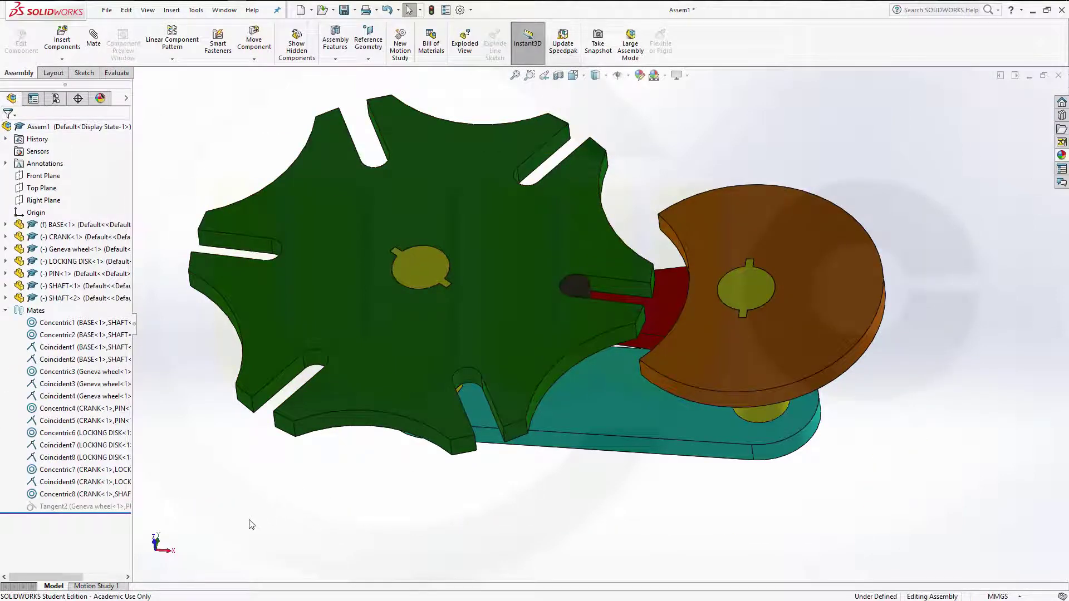
Add a constant-speed rotary motor of 20 RPM in Motion Study 1 to the cylindrical face of the shaft carrying the locking disk
{"action": "left_click", "coordinate": [96, 586]}
{"action": "left_click", "coordinate": [117, 73]}
{"action": "scroll", "coordinate": [632, 171], "scroll_direction": "up", "scroll_amount": 5}
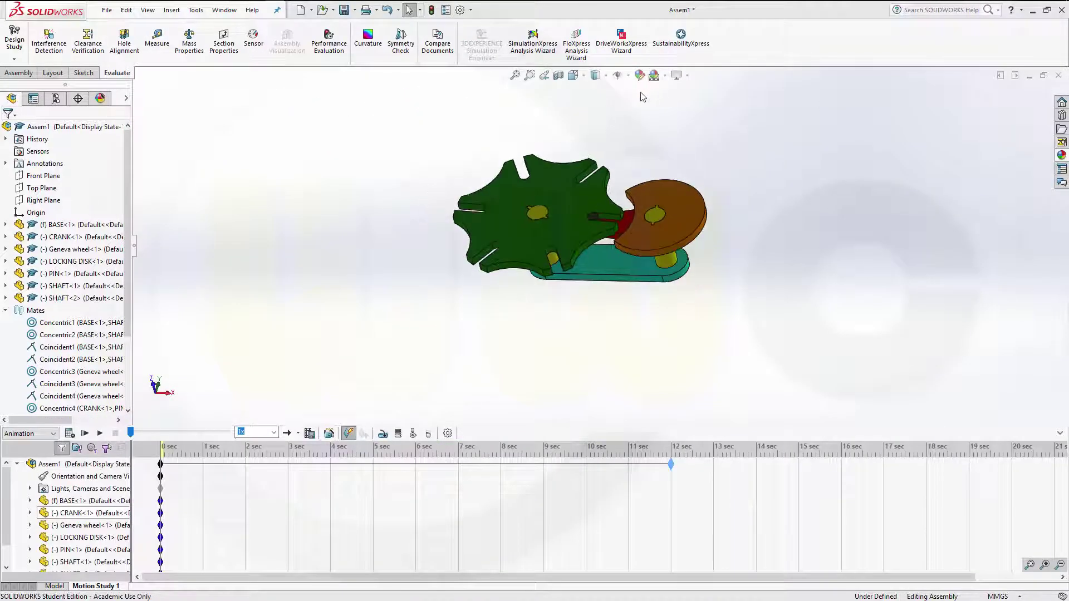
{"action": "scroll", "coordinate": [625, 117], "scroll_direction": "down", "scroll_amount": 3}
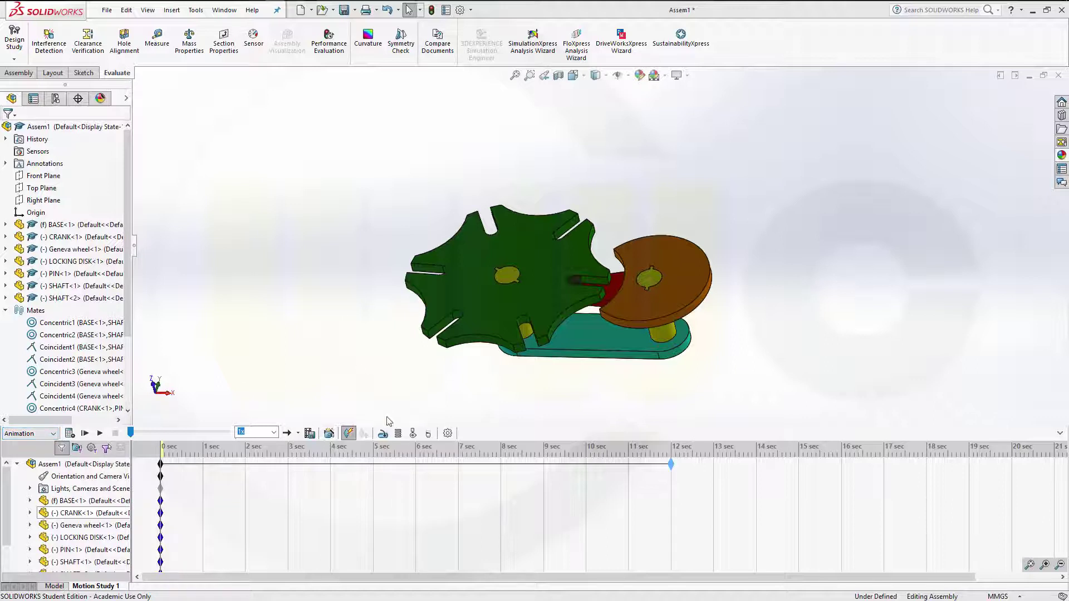
{"action": "left_click", "coordinate": [382, 434]}
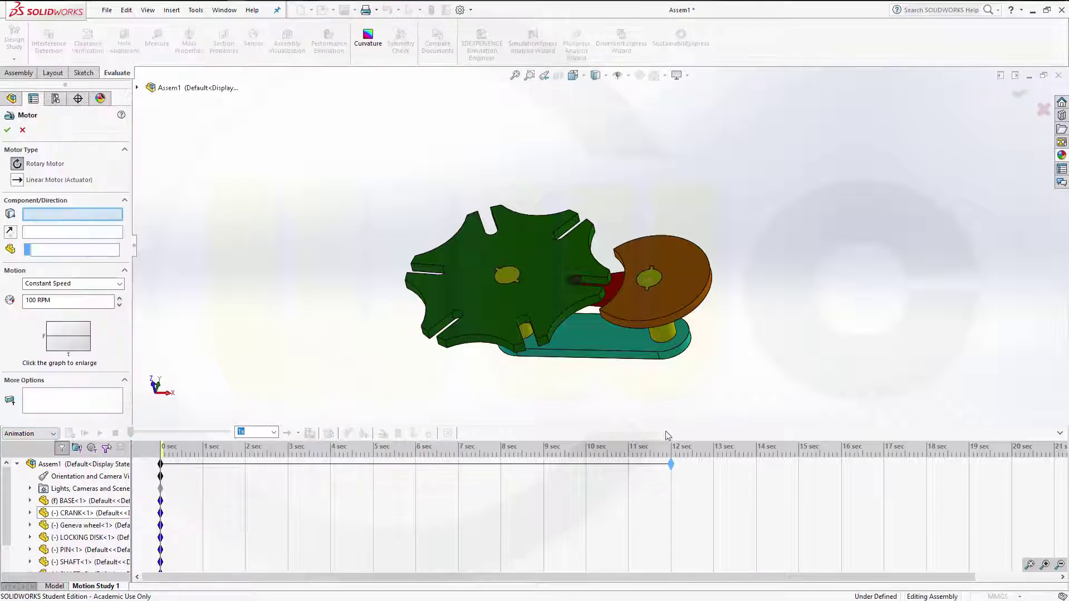
{"action": "left_click", "coordinate": [650, 344]}
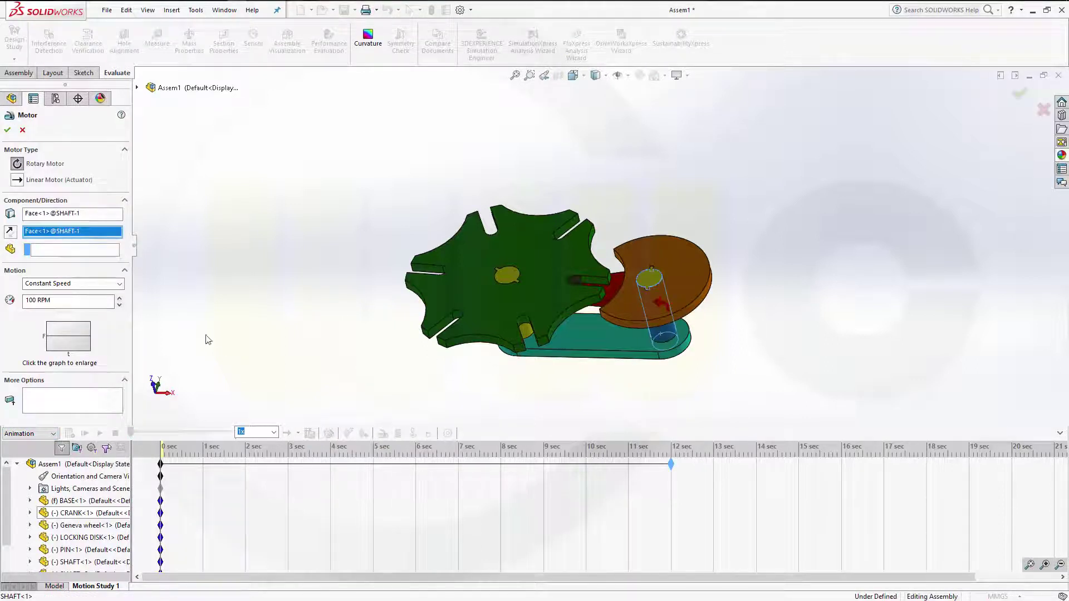
{"action": "double_click", "coordinate": [50, 300]}
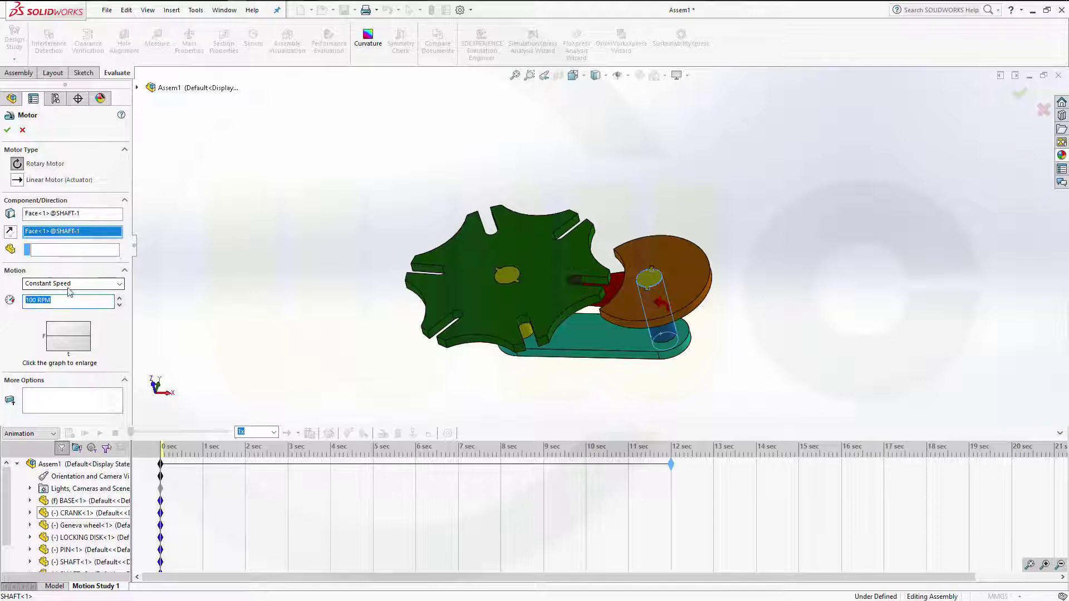
{"action": "type", "text": "20"}
{"action": "key", "text": "Return"}
{"action": "left_click", "coordinate": [8, 131]}
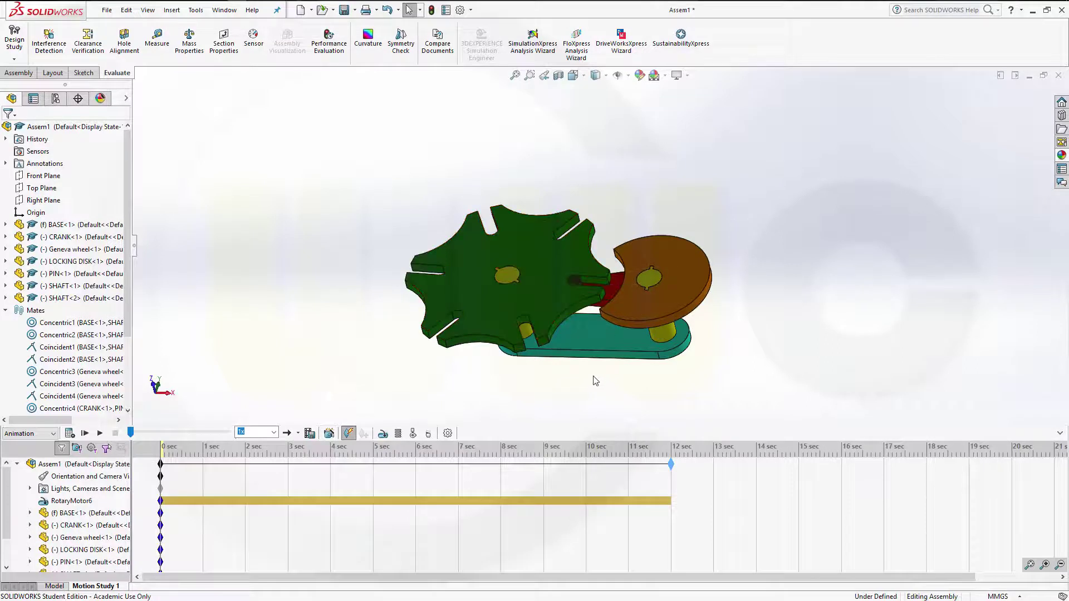
Set the study type to Basic Motion and add a solid body contact between the Geneva wheel and the pin
{"action": "left_click", "coordinate": [413, 434]}
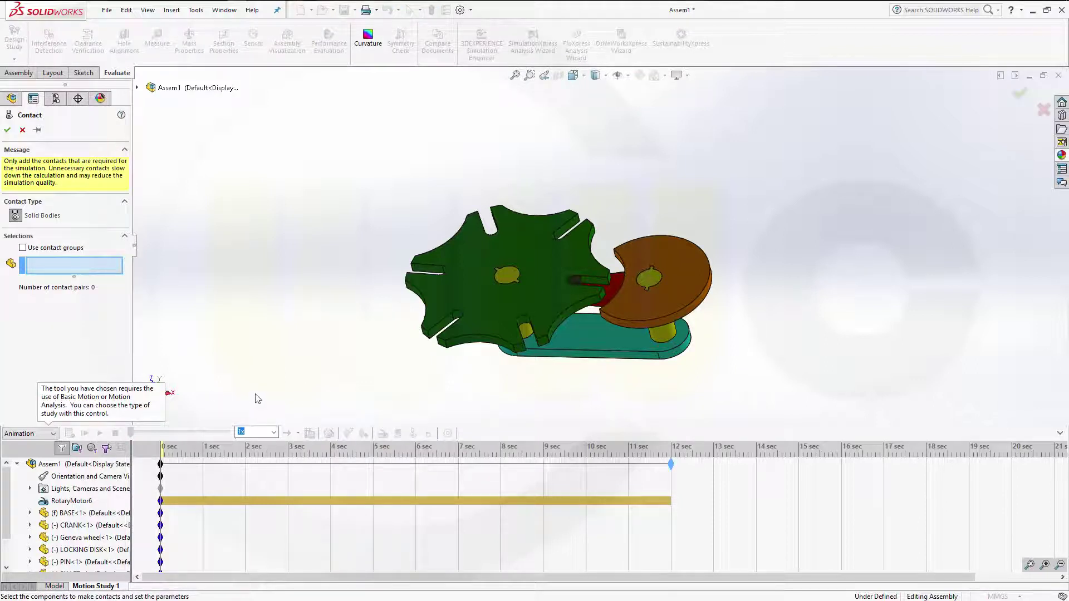
{"action": "left_click", "coordinate": [31, 434]}
{"action": "left_click", "coordinate": [41, 457]}
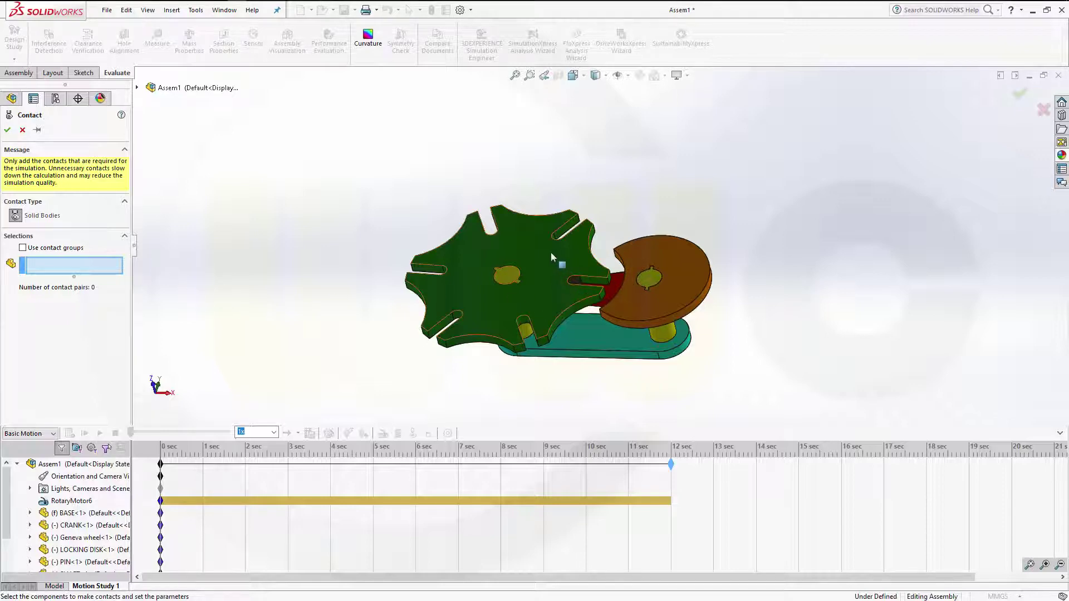
{"action": "left_click", "coordinate": [576, 285]}
{"action": "left_click", "coordinate": [576, 285]}
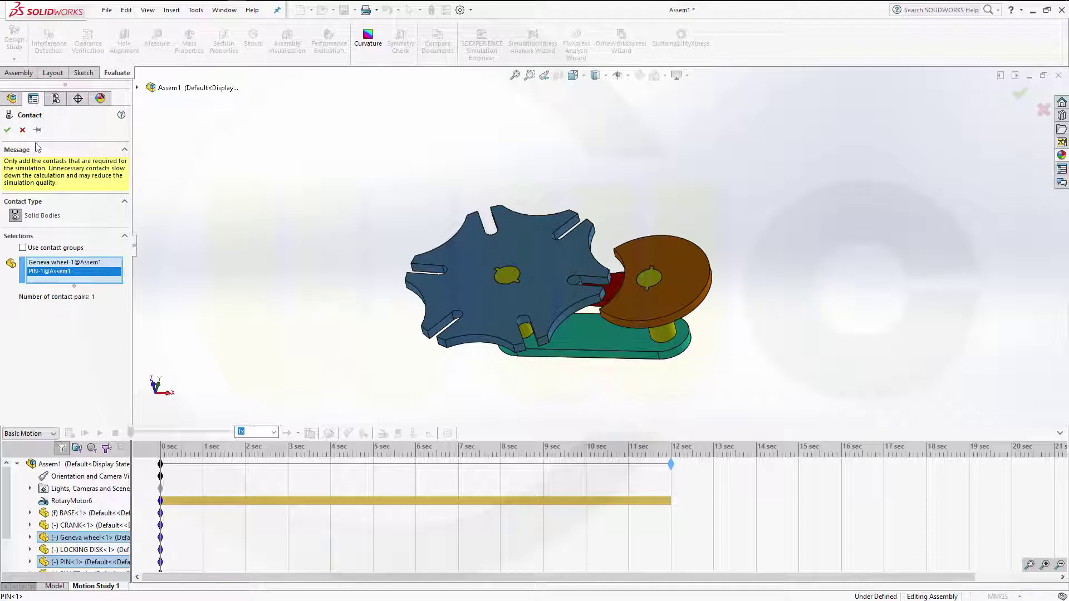
{"action": "left_click", "coordinate": [7, 130]}
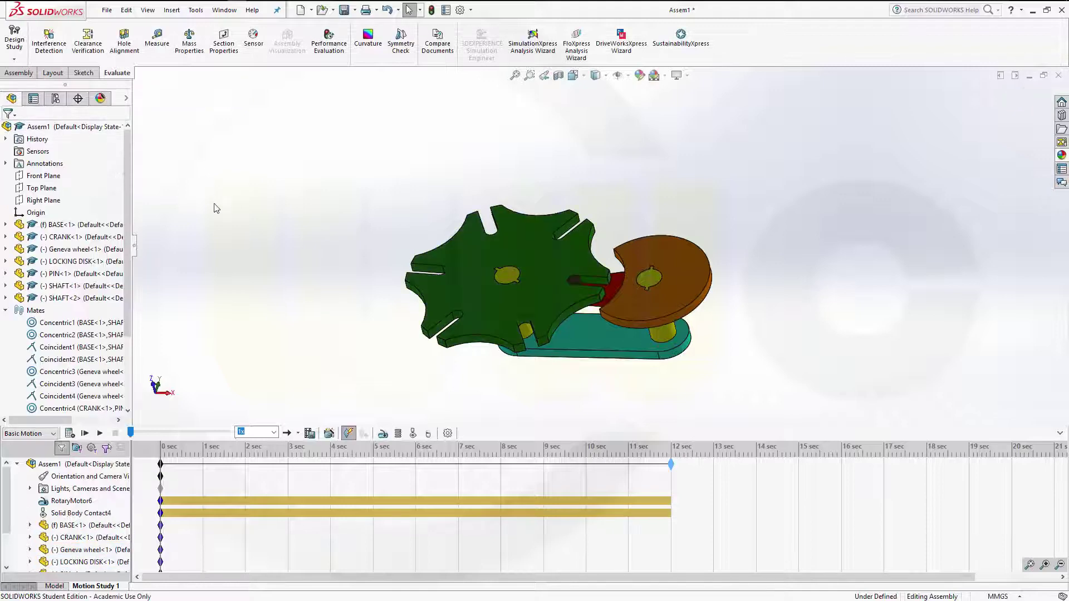
Run the motion study over its 12-second duration and watch the Geneva drive's motion
{"action": "left_click", "coordinate": [102, 436]}
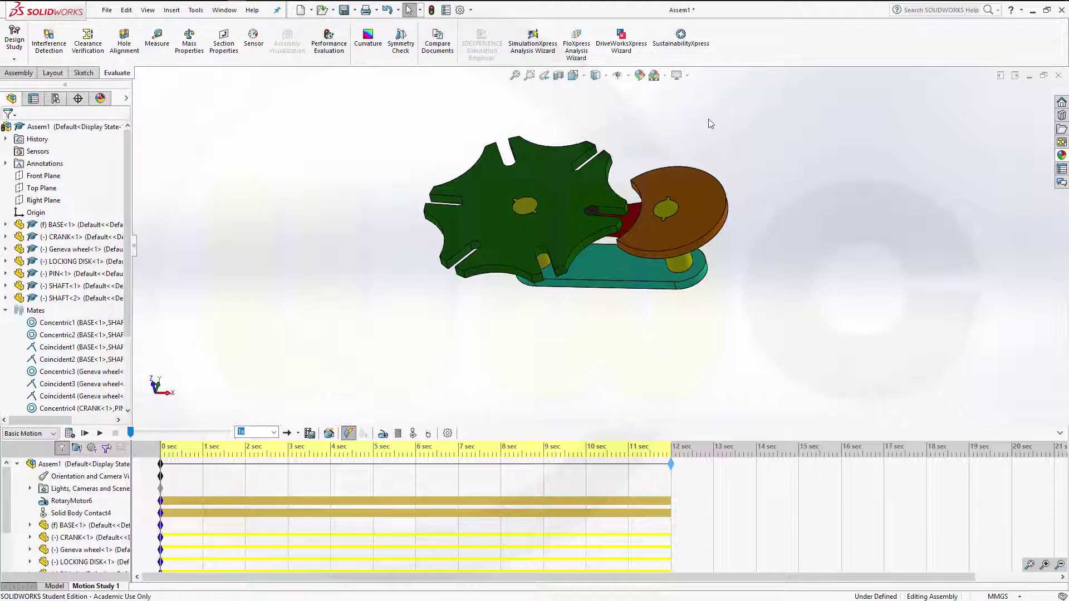
{"action": "scroll", "coordinate": [704, 116], "scroll_direction": "up", "scroll_amount": 1}
{"action": "scroll", "coordinate": [703, 116], "scroll_direction": "down", "scroll_amount": 3}
{"action": "scroll", "coordinate": [606, 386], "scroll_direction": "up", "scroll_amount": 1}
{"action": "scroll", "coordinate": [566, 386], "scroll_direction": "up", "scroll_amount": 1}
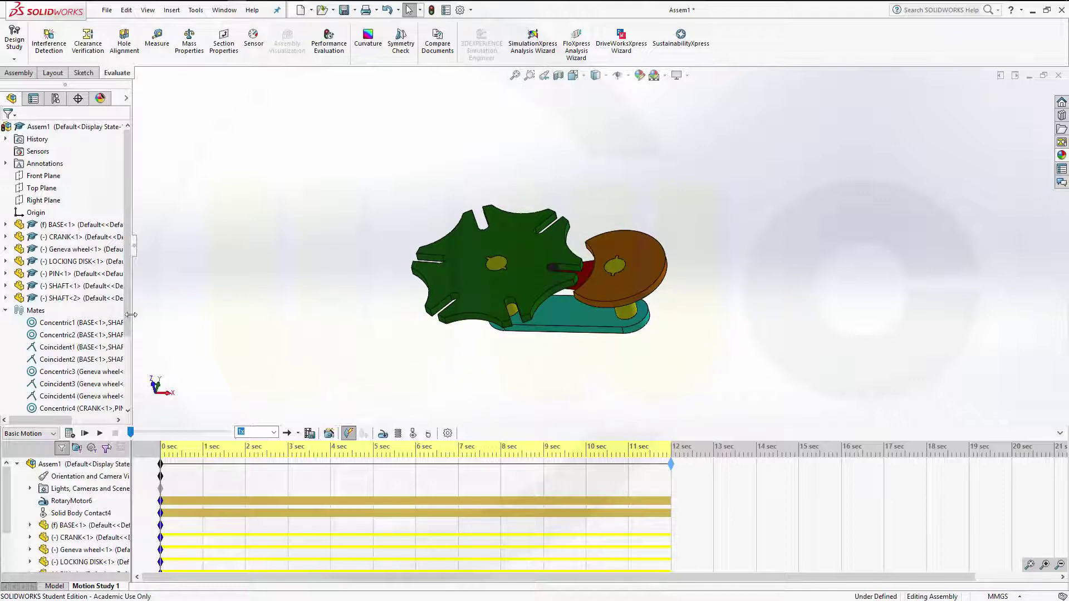
{"action": "scroll", "coordinate": [131, 334], "scroll_direction": "down", "scroll_amount": 3}
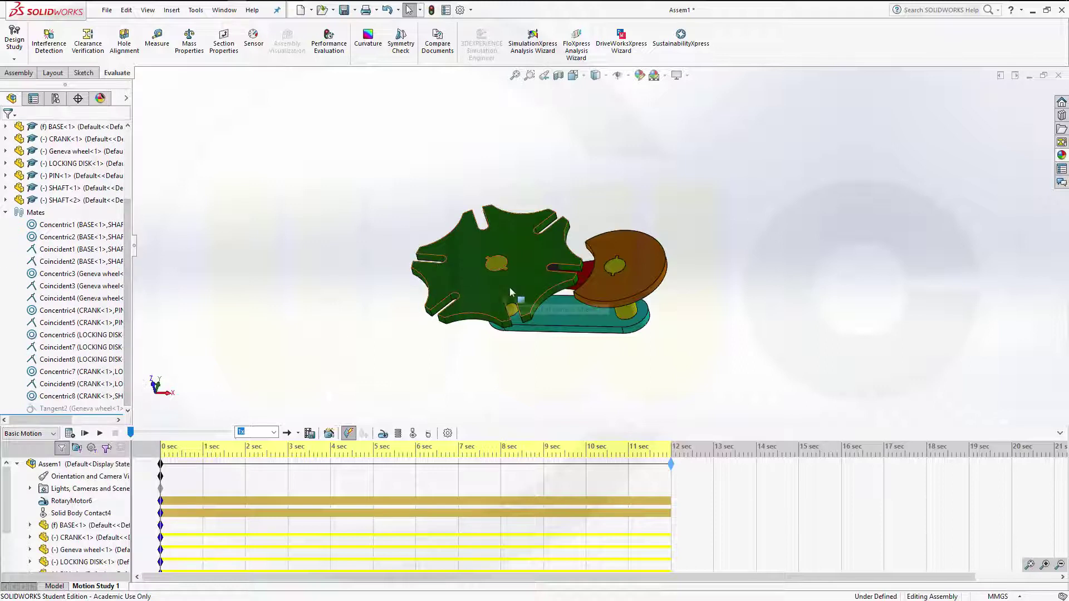